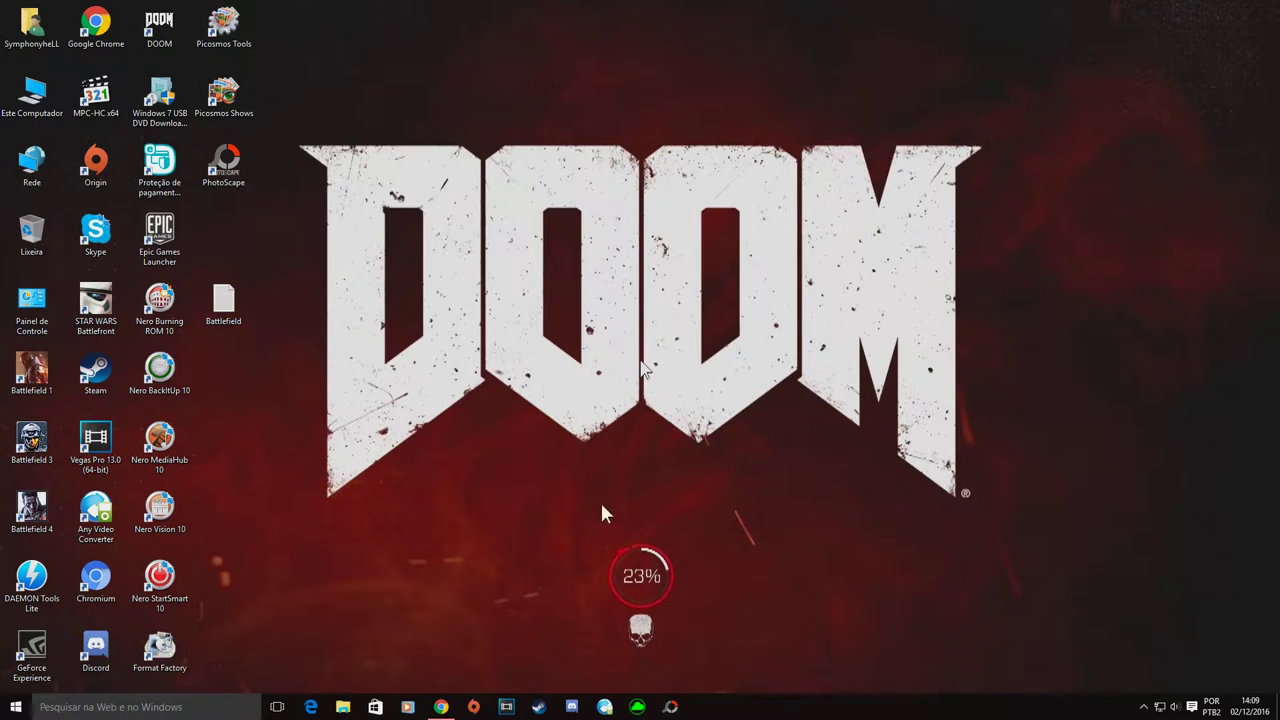
Switch to Vegas Pro and open the settings for a new project.
left_click(507, 707)
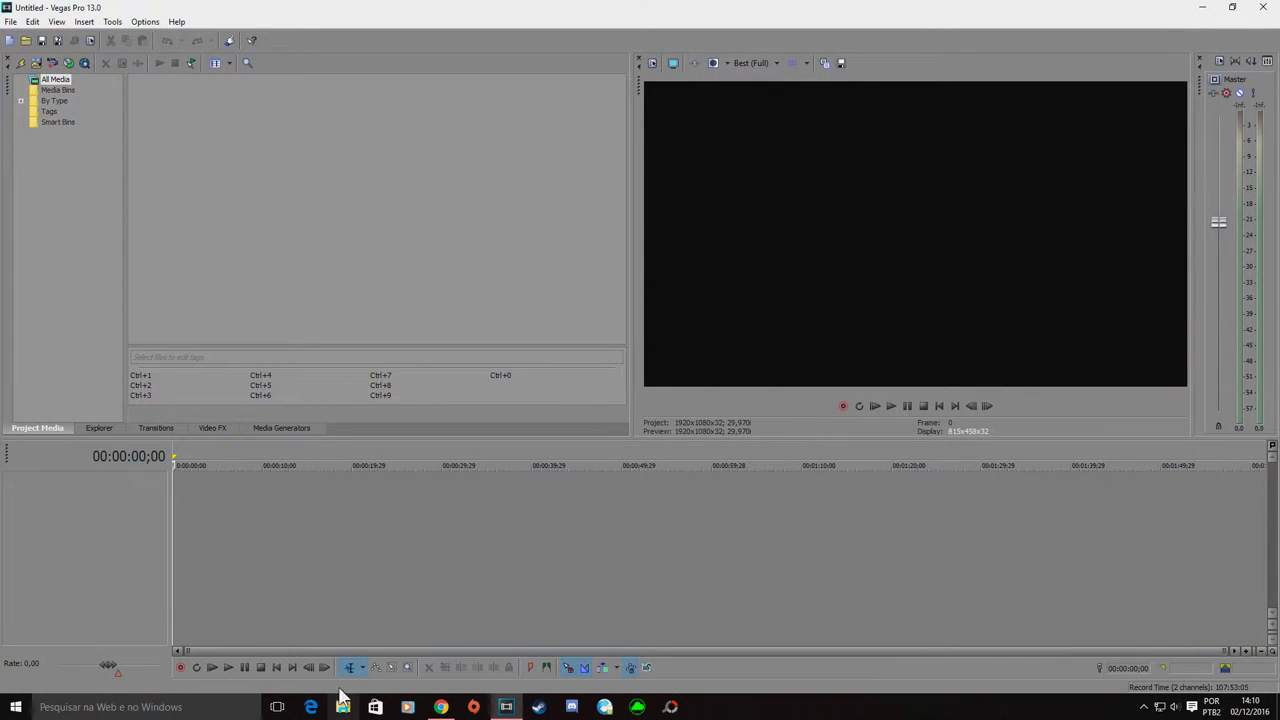
left_click(32, 21)
left_click(16, 38)
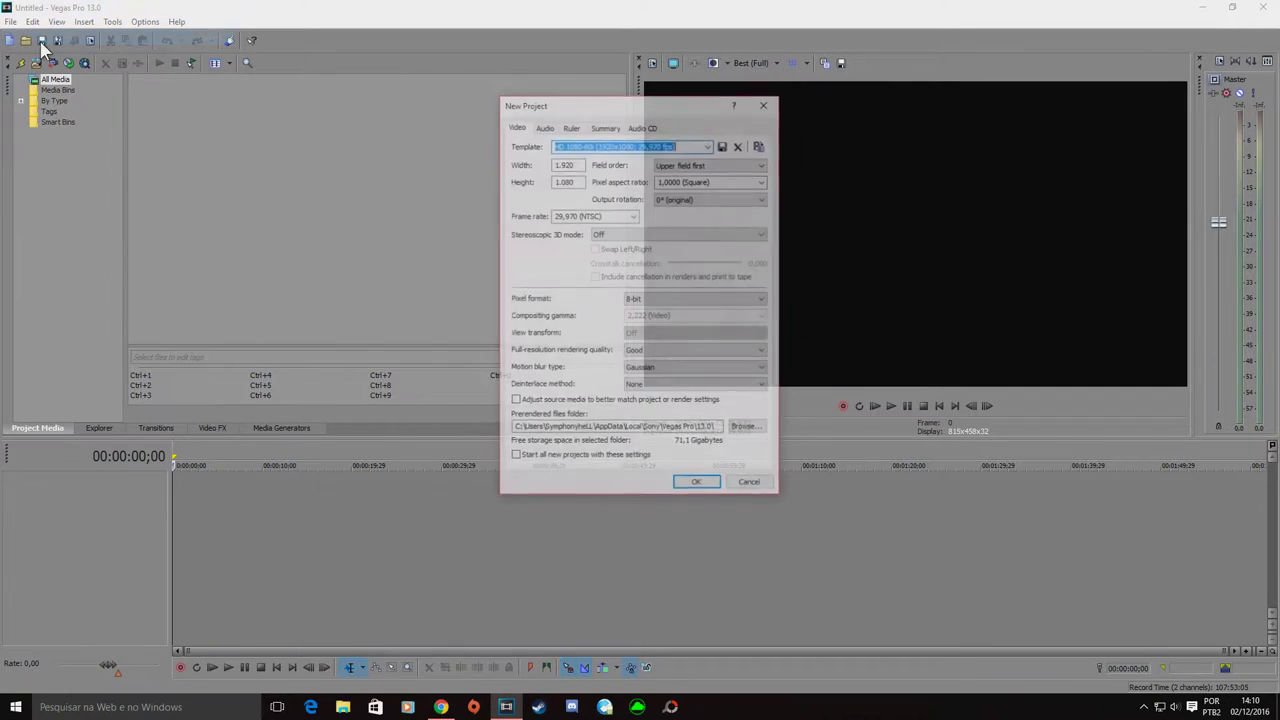
left_click_drag(598, 101, 629, 149)
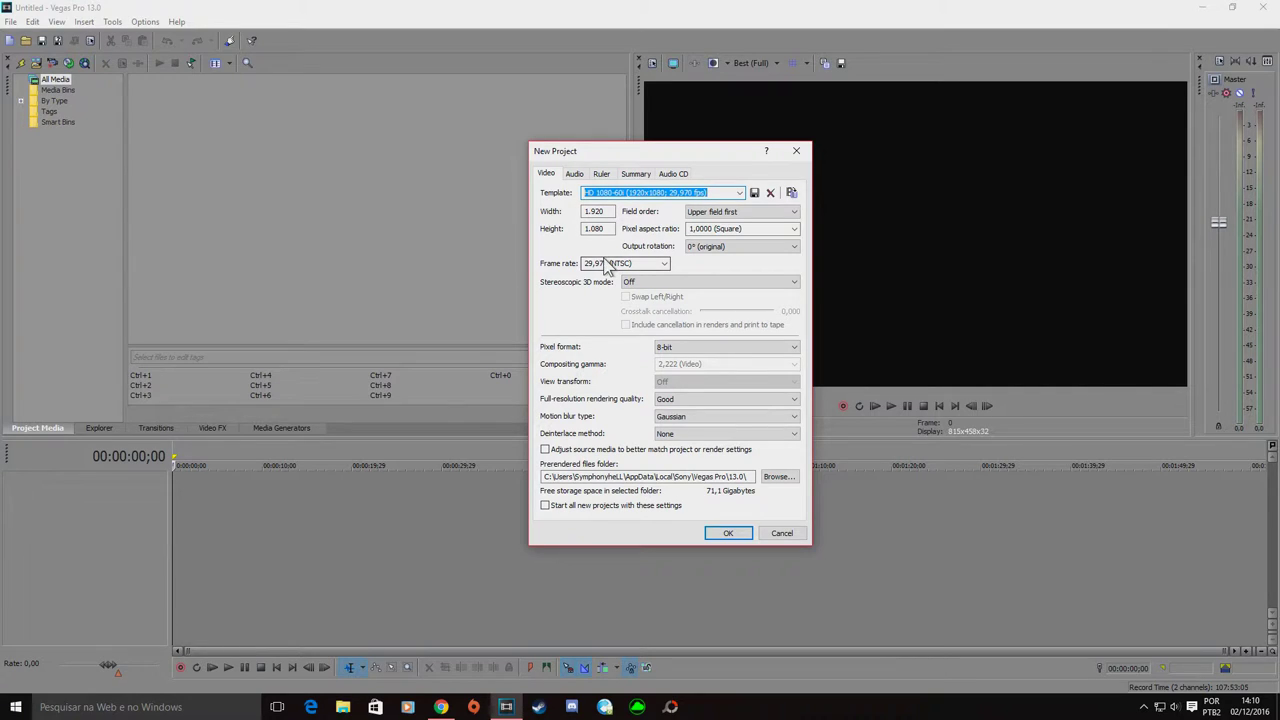
Create the project with field order None (progressive scan) and a frame rate of 60 fps.
left_click(728, 214)
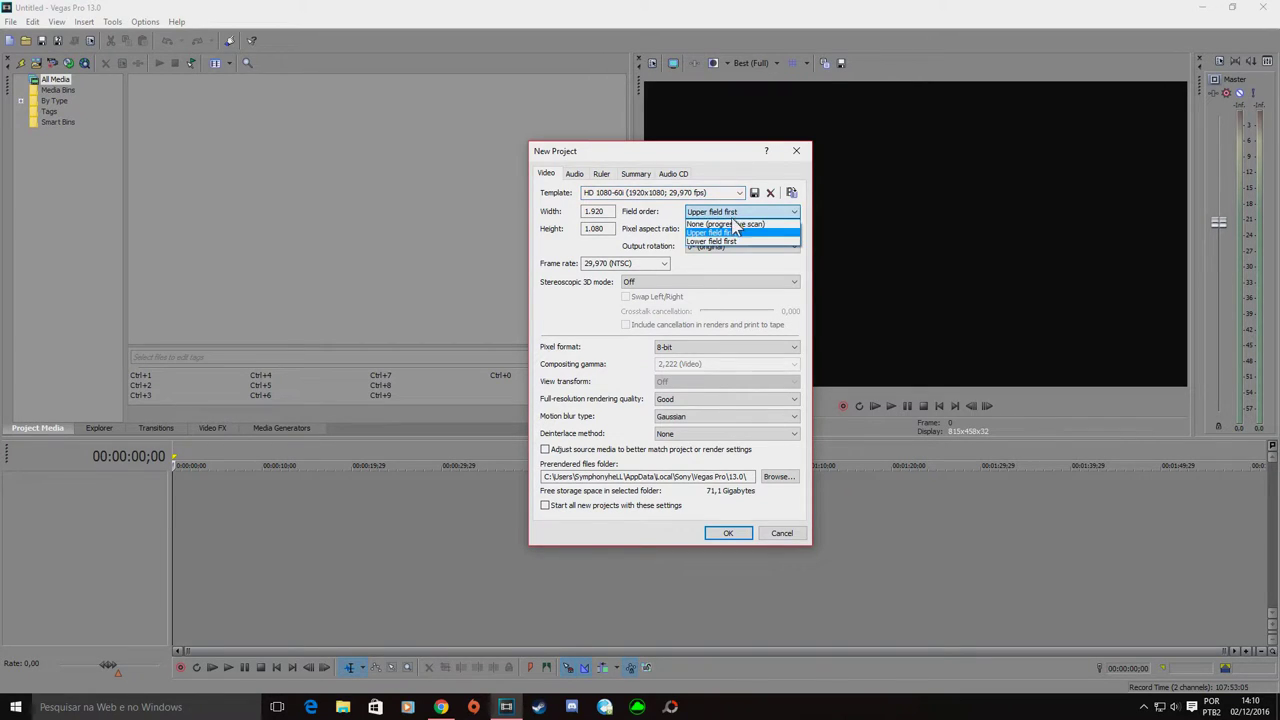
left_click(711, 225)
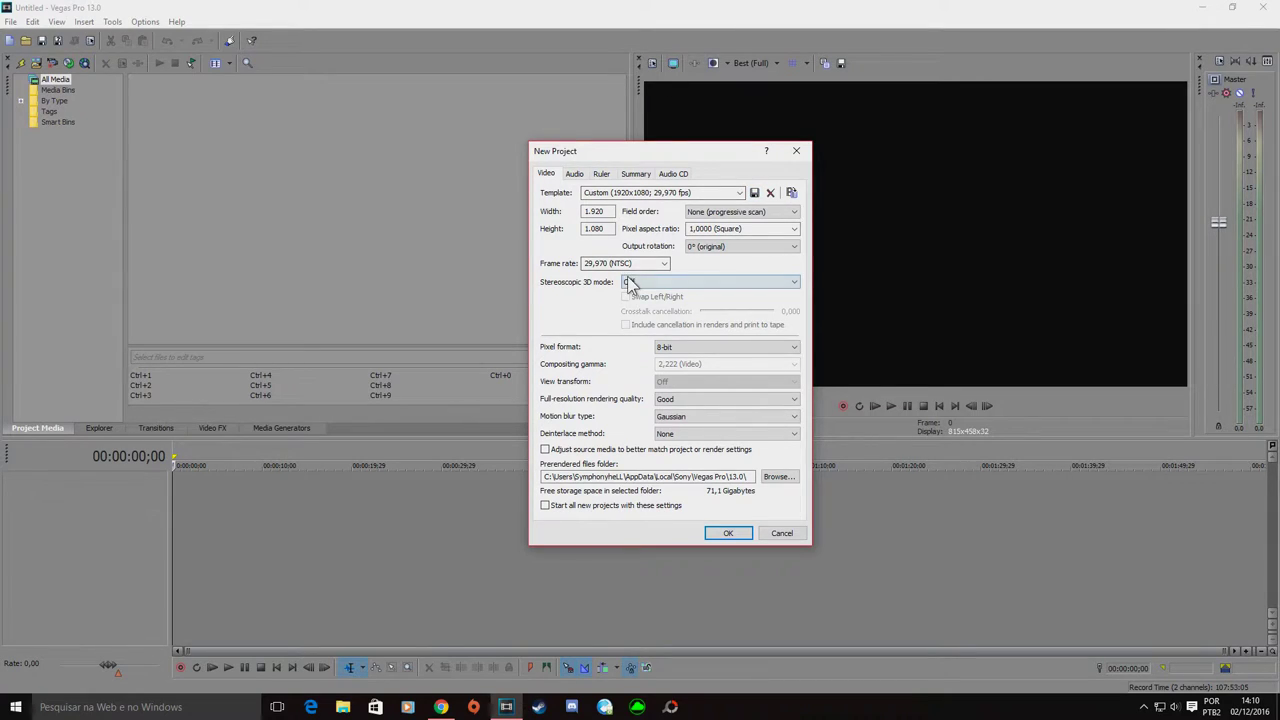
left_click(640, 264)
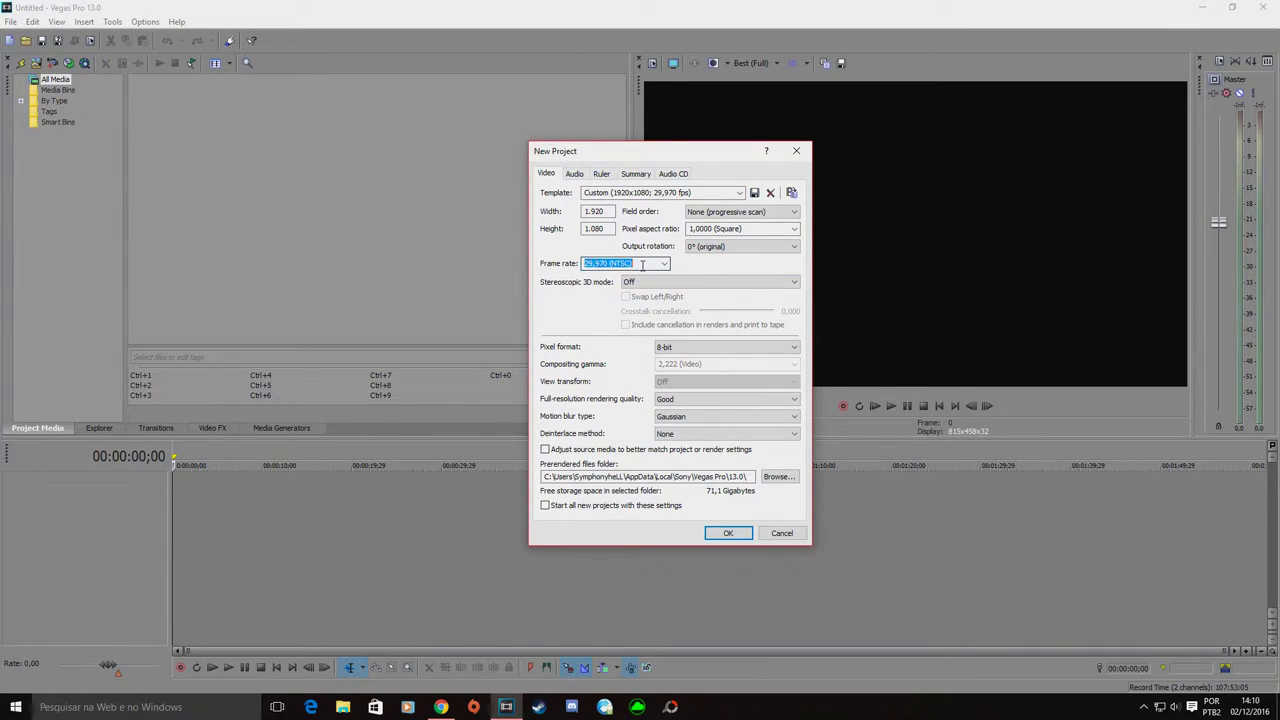
type("60")
left_click(700, 212)
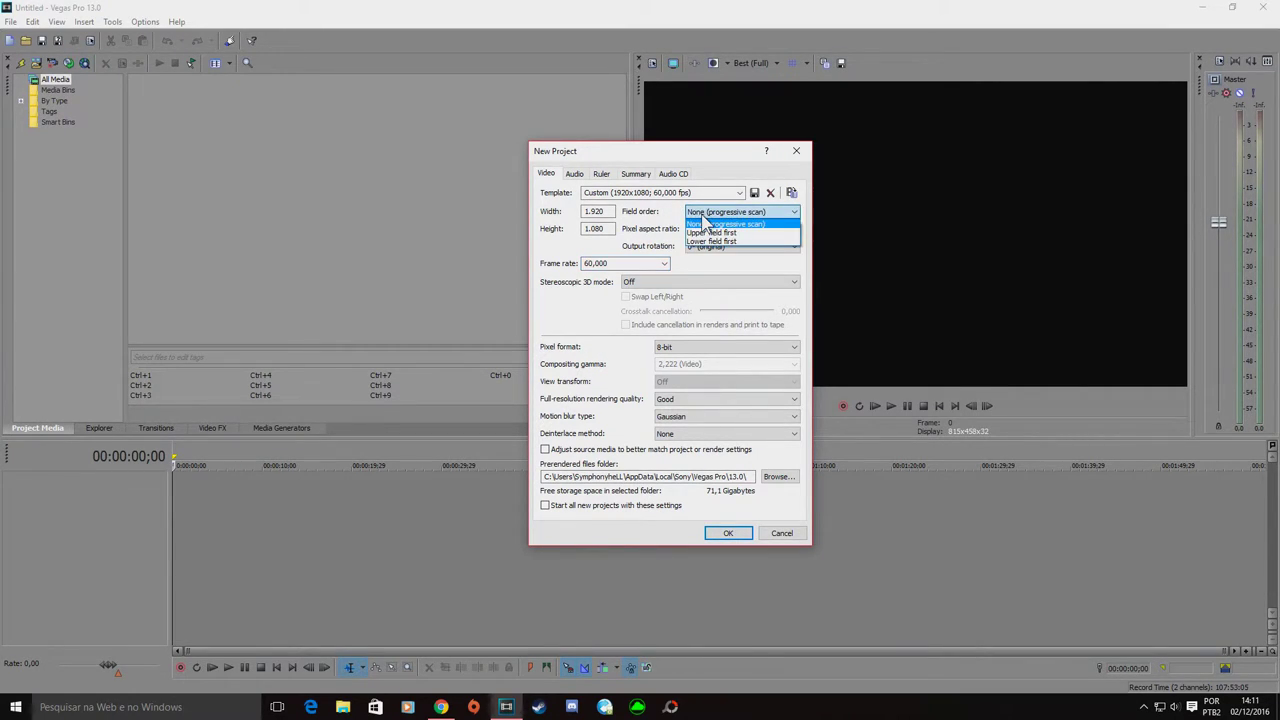
left_click(705, 224)
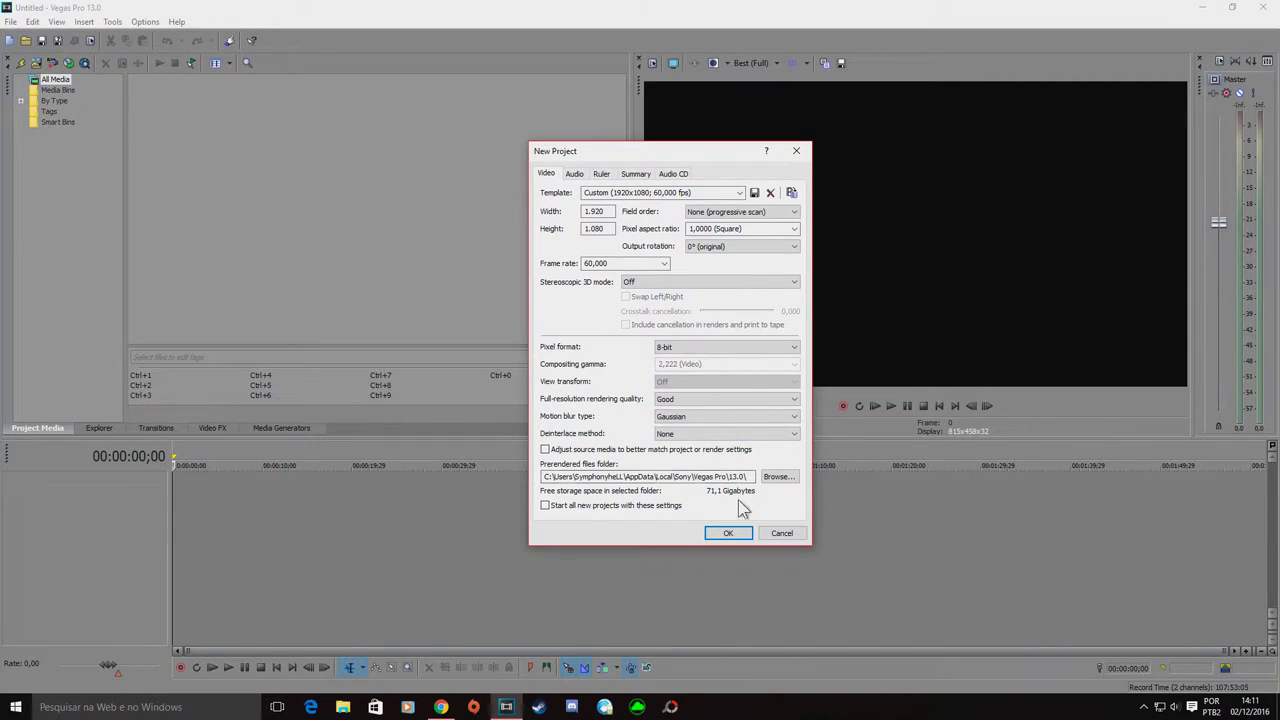
left_click(726, 533)
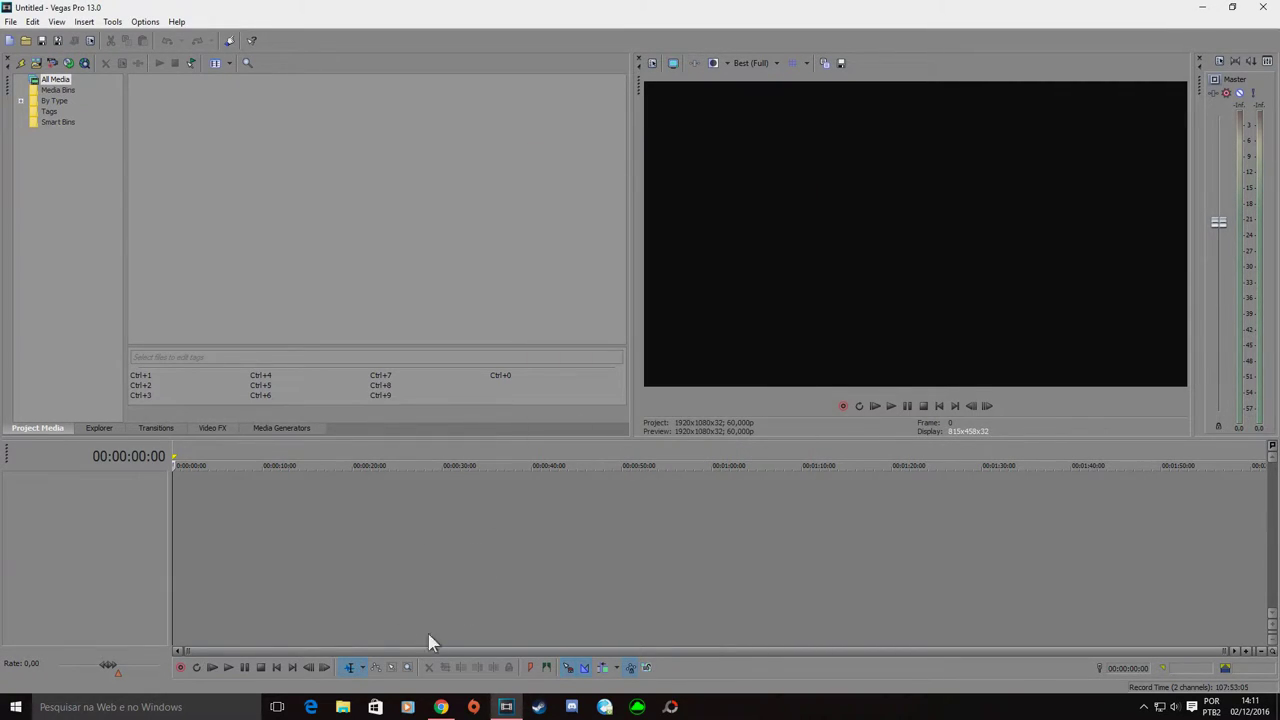
Add the video "Desktop 12.01.2016 - 00.48.07.19 fui trollado" from the Desktop folder on Unreal (F:) to the timeline, declining to match project settings to it.
left_click(343, 707)
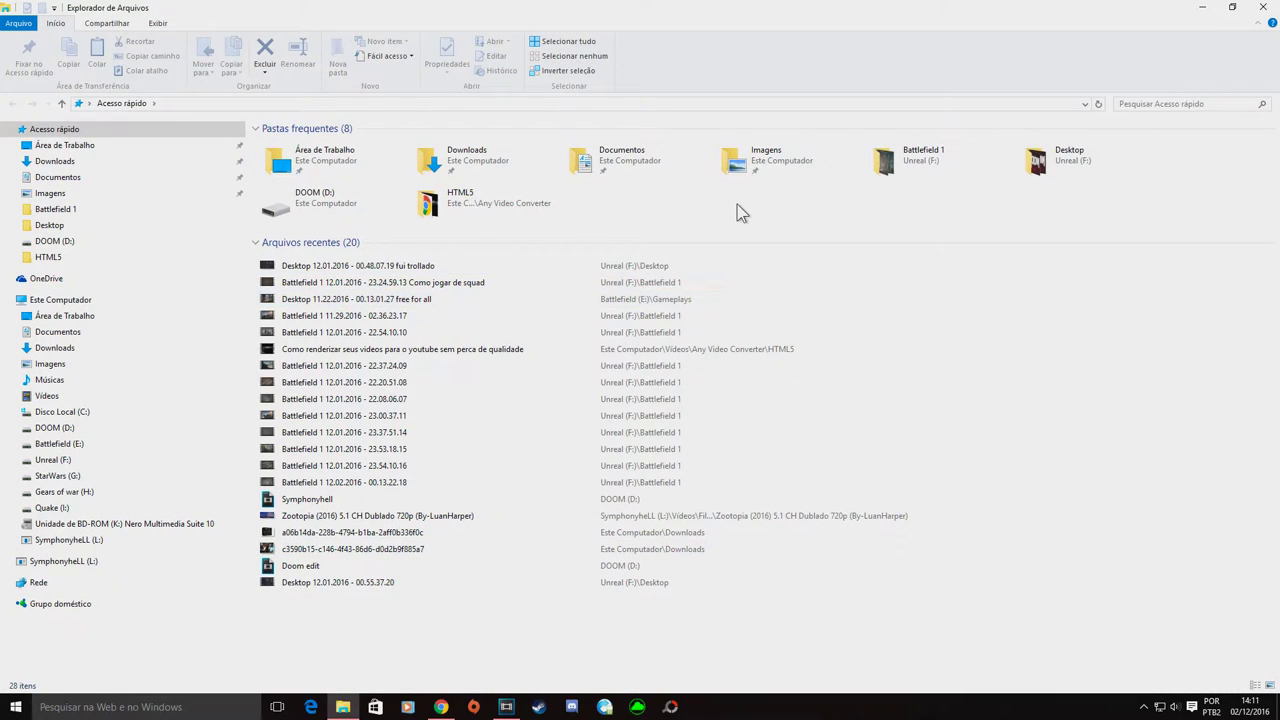
left_click(66, 302)
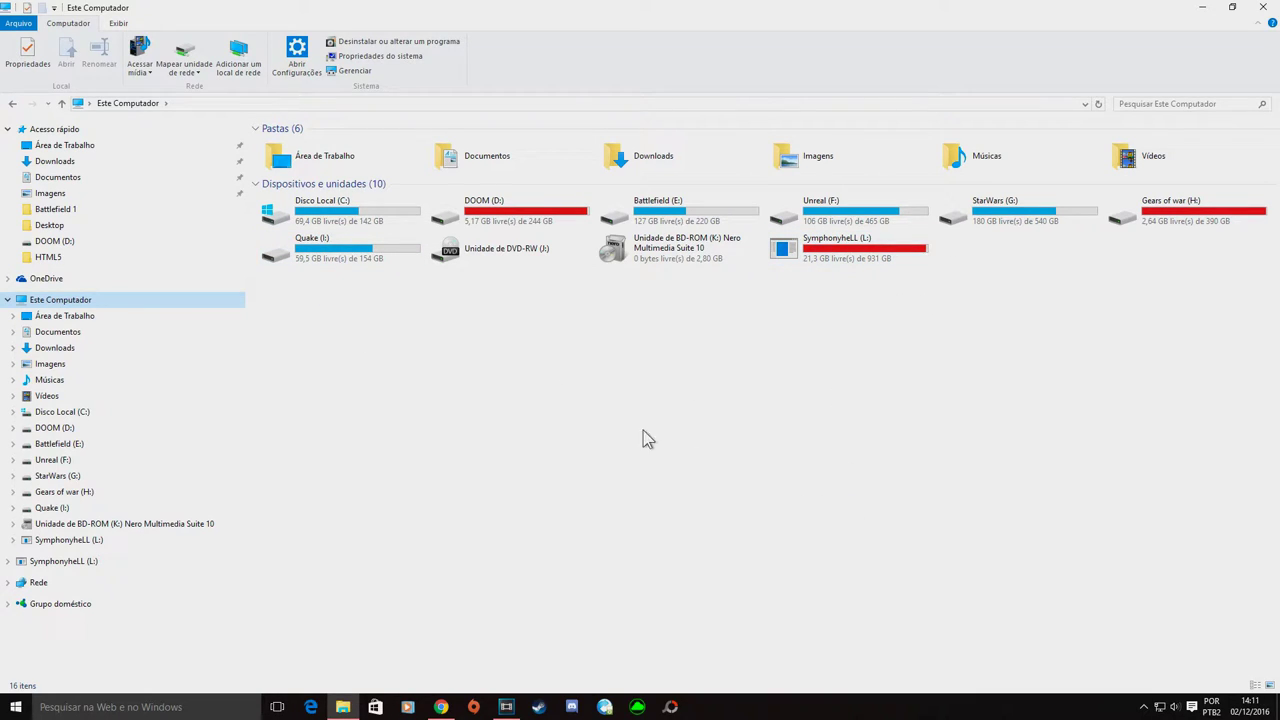
double_click(827, 218)
left_click(366, 158)
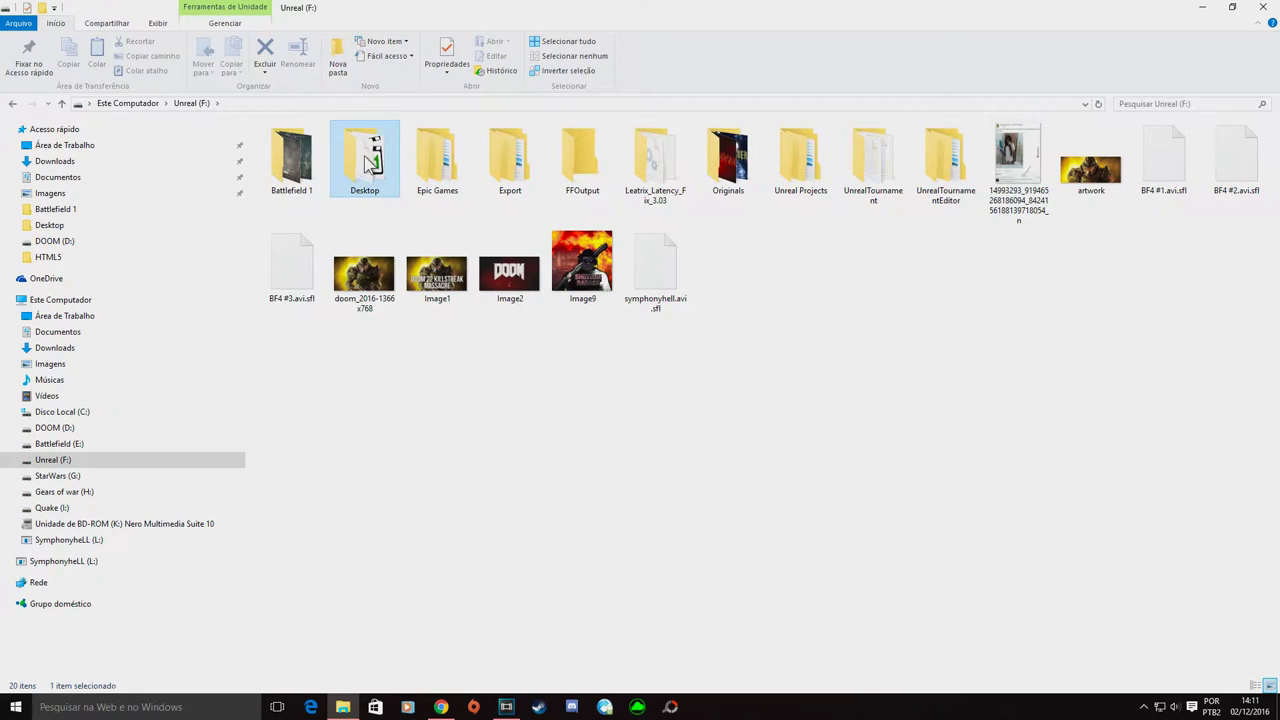
double_click(368, 160)
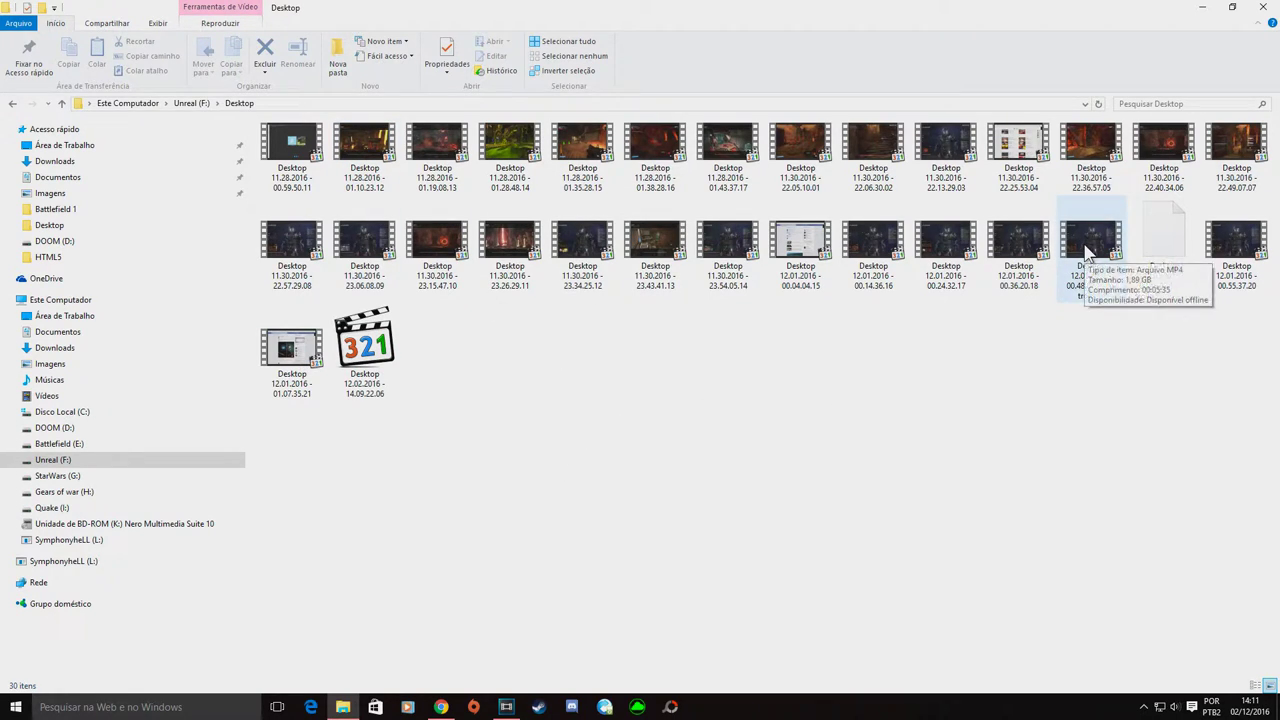
left_click_drag(1086, 251, 169, 520)
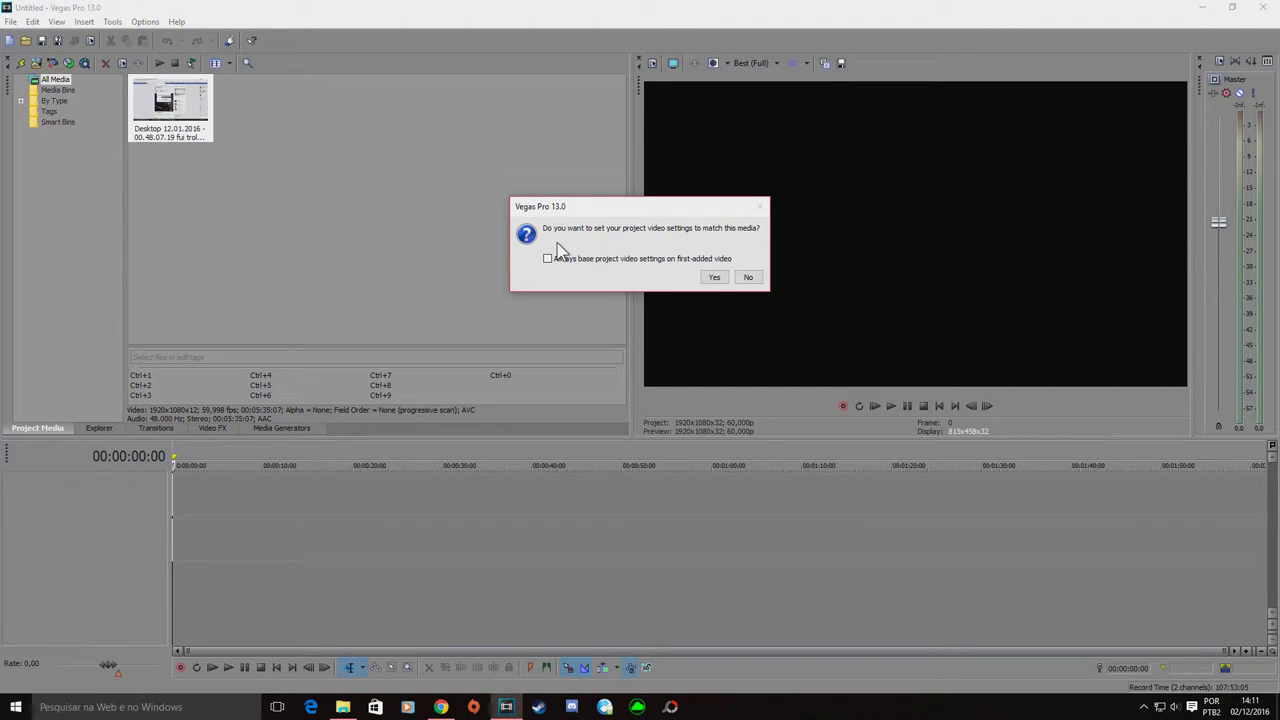
left_click(748, 278)
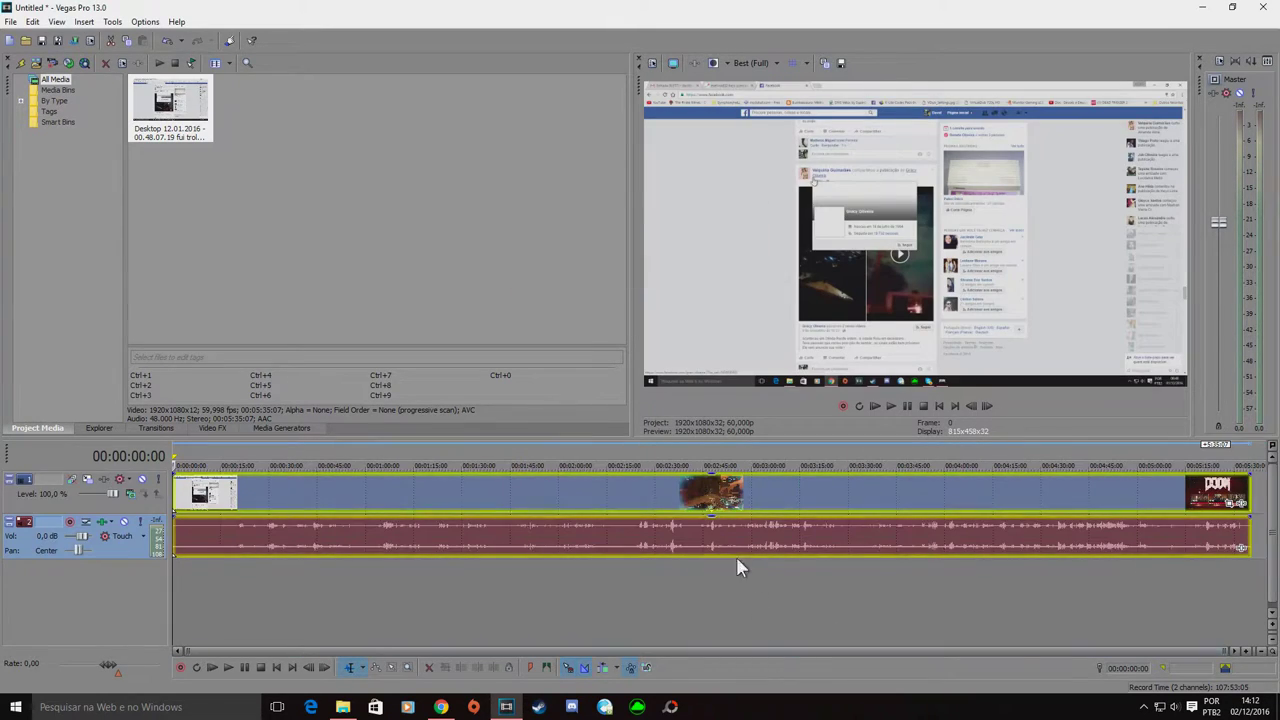
Cut away the clip's footage before 00:02:38:19 and place the remaining part at the start of the timeline.
left_click(580, 462)
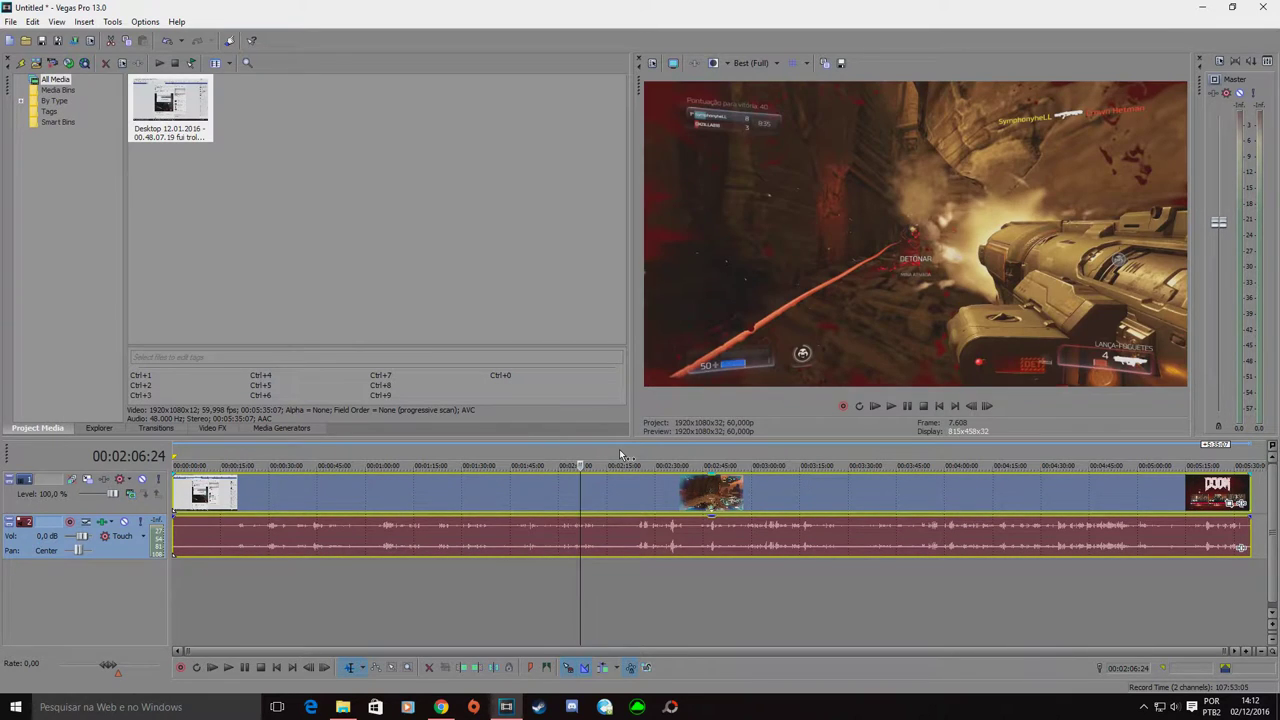
left_click(548, 458)
left_click(510, 460)
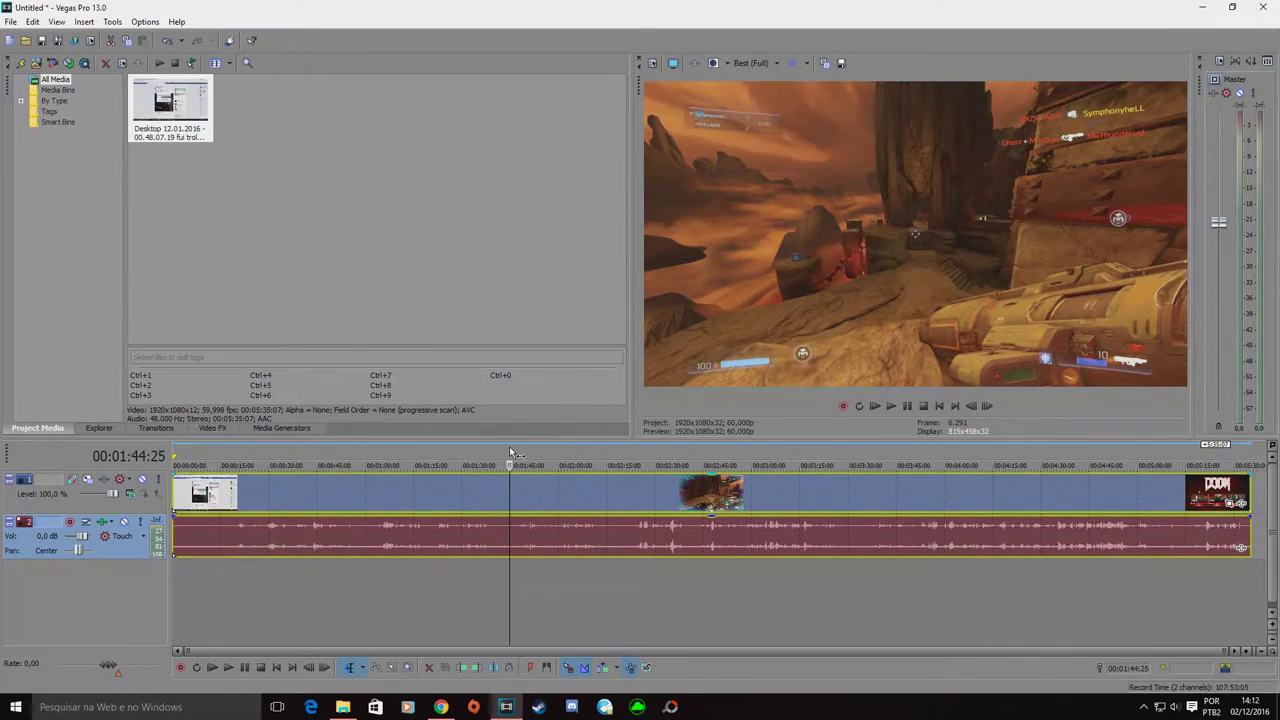
left_click(485, 460)
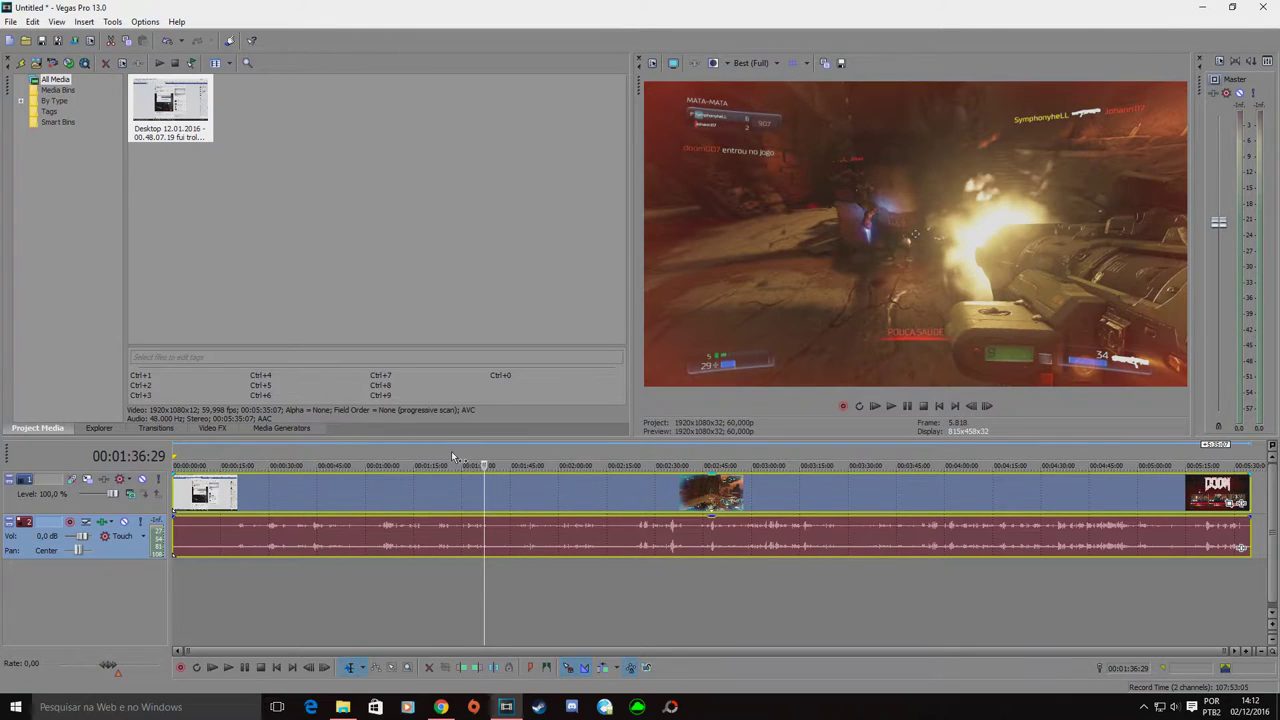
left_click(453, 458)
left_click(571, 458)
left_click(604, 458)
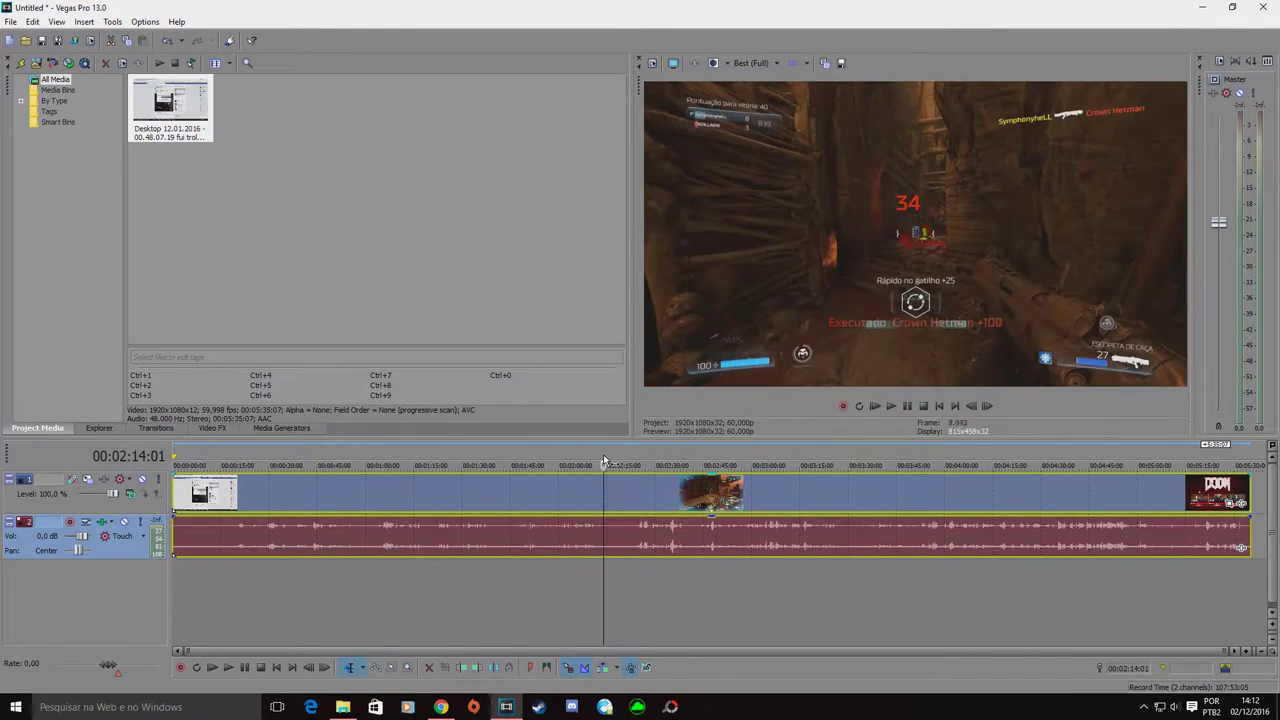
key("space")
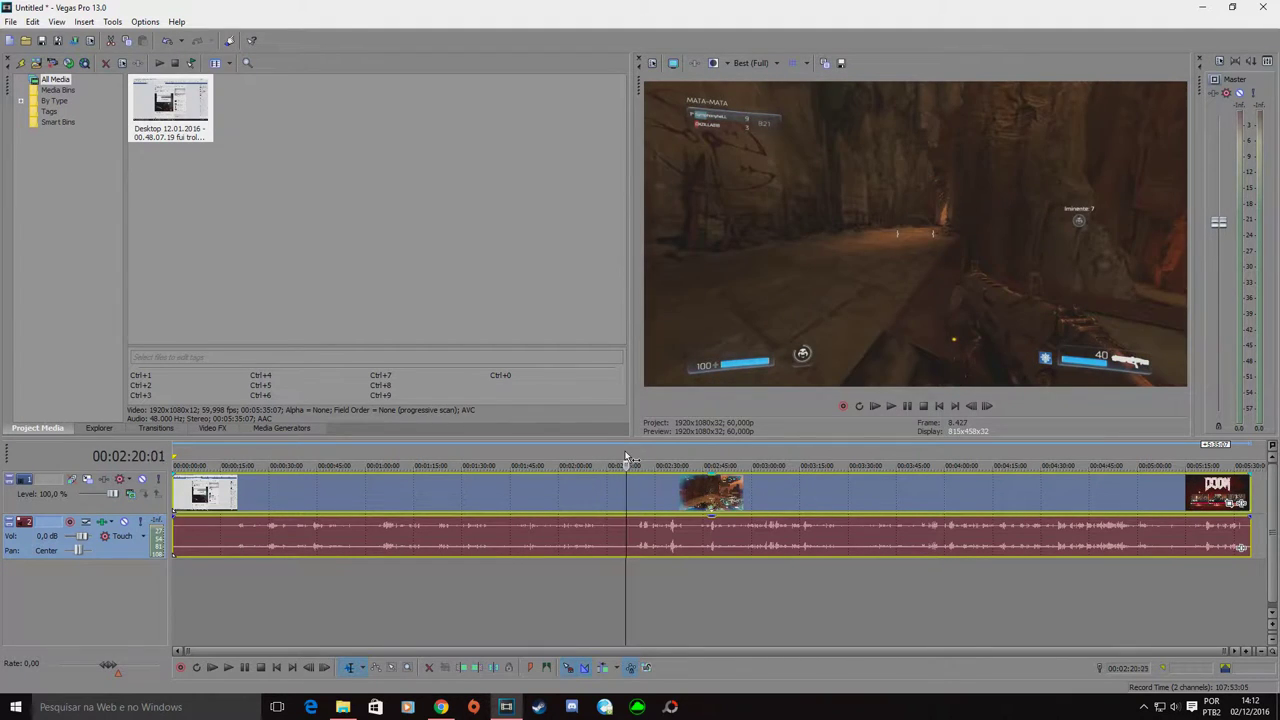
left_click(658, 460)
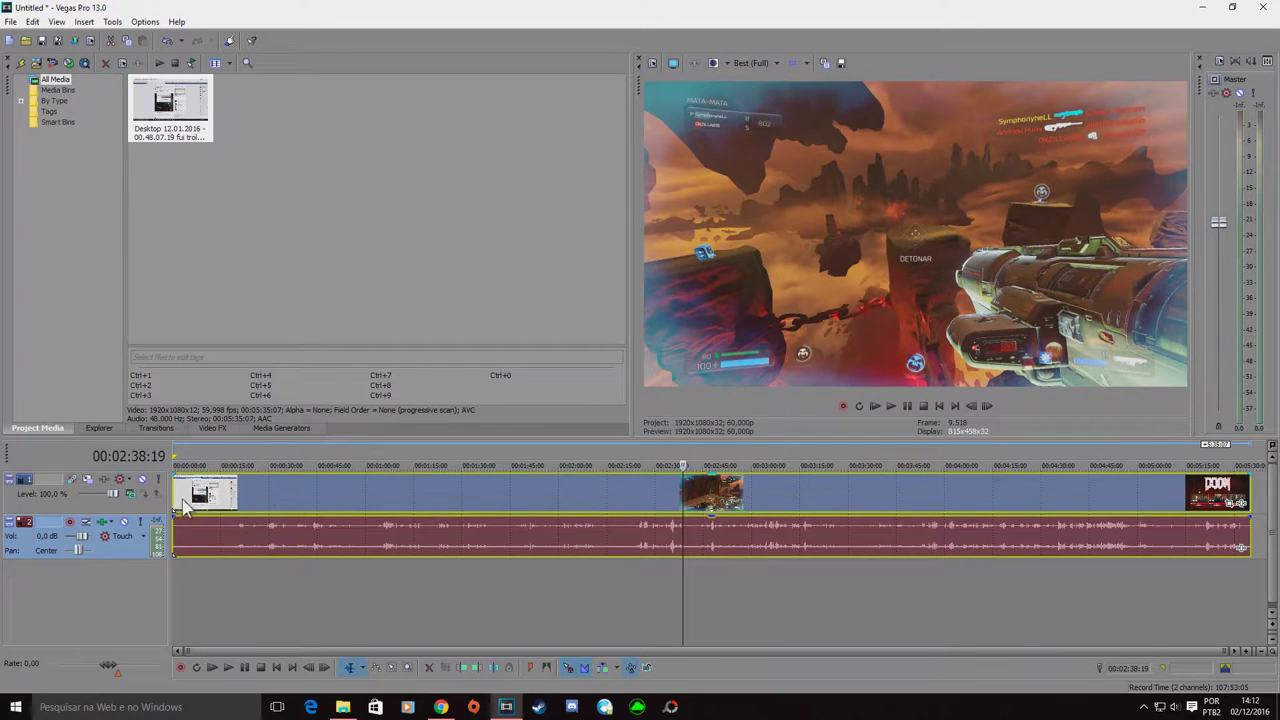
mouse_move(172, 493)
left_mouse_down()
mouse_move(679, 520)
mouse_move(692, 505)
mouse_move(192, 505)
left_mouse_up()
Play the clip from the start, split it at 00:00:12:10, and delete everything after the split.
left_click(939, 406)
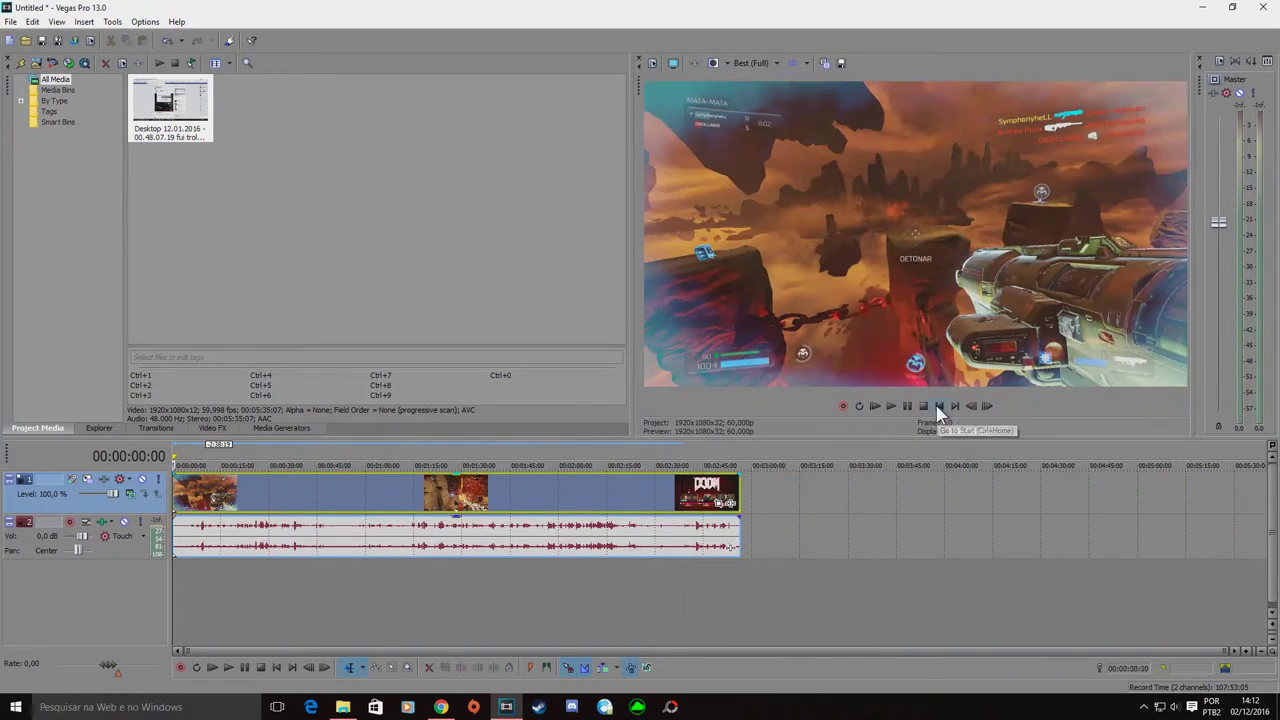
left_click(890, 408)
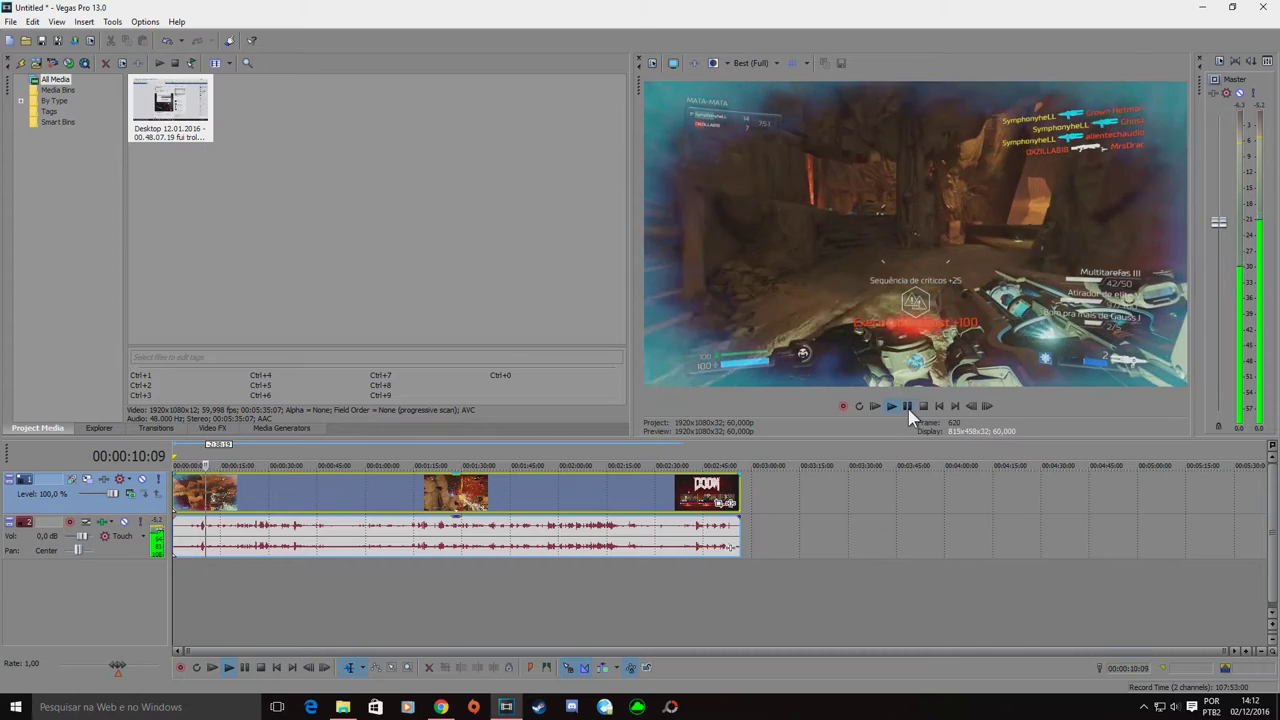
left_click(907, 407)
left_click(508, 530)
key("s")
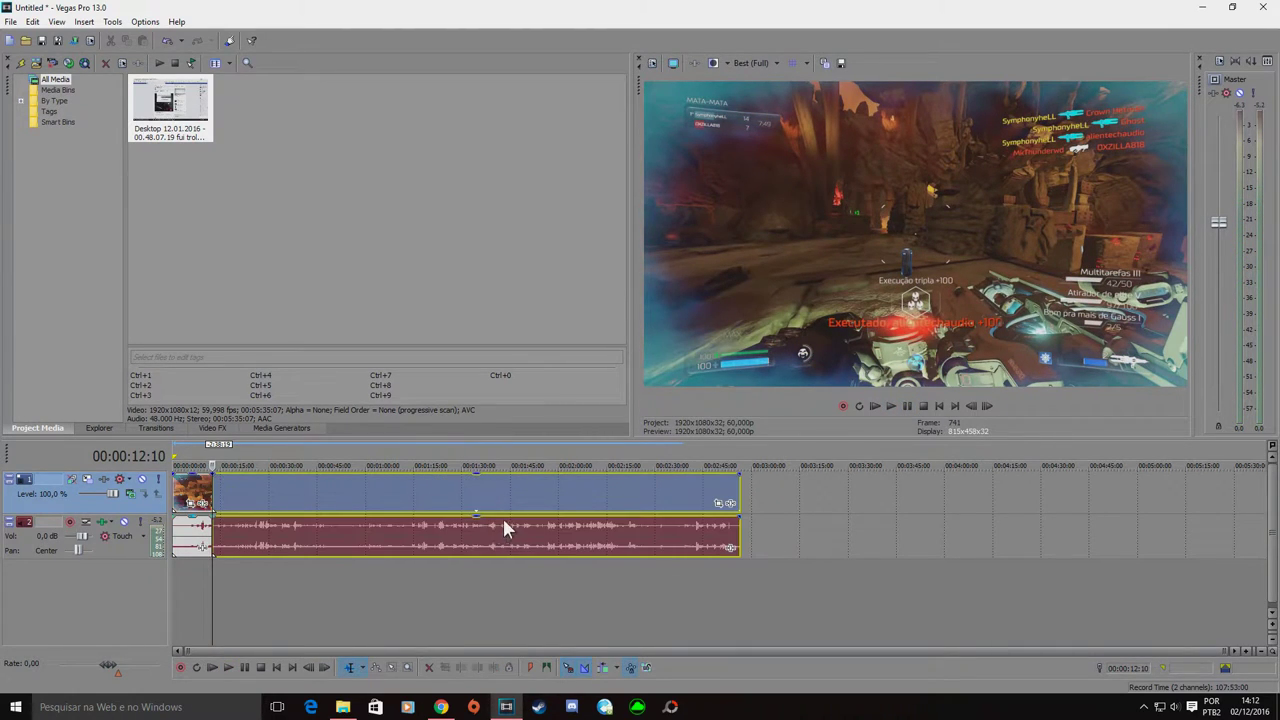
left_click(281, 500)
key("Delete")
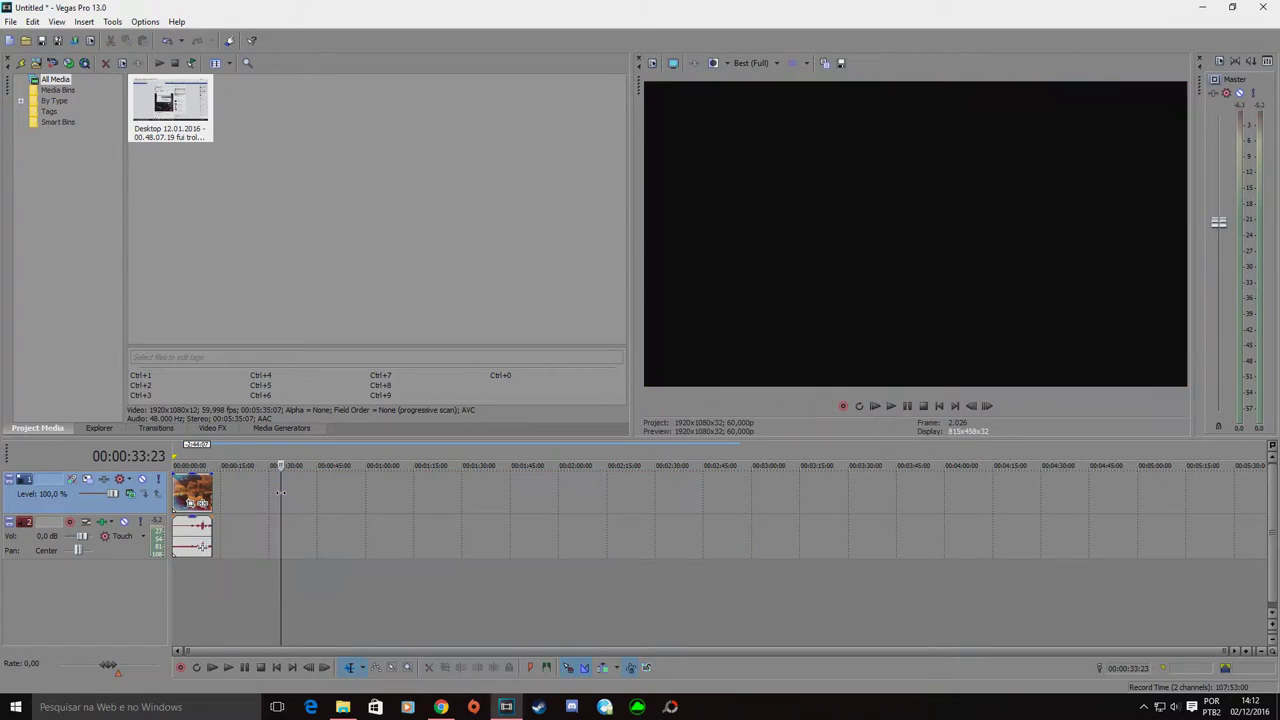
In the video event's properties, select Disable resample and turn off Maintain aspect ratio.
left_click(192, 493)
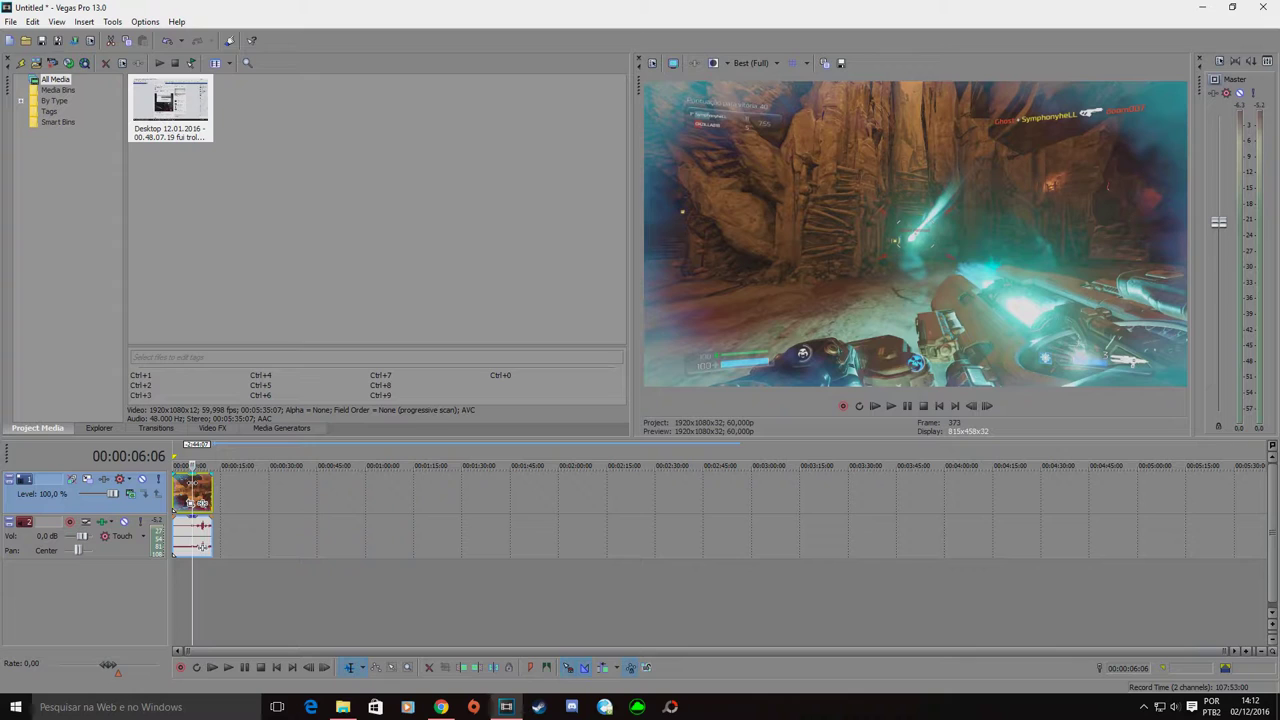
right_click(191, 500)
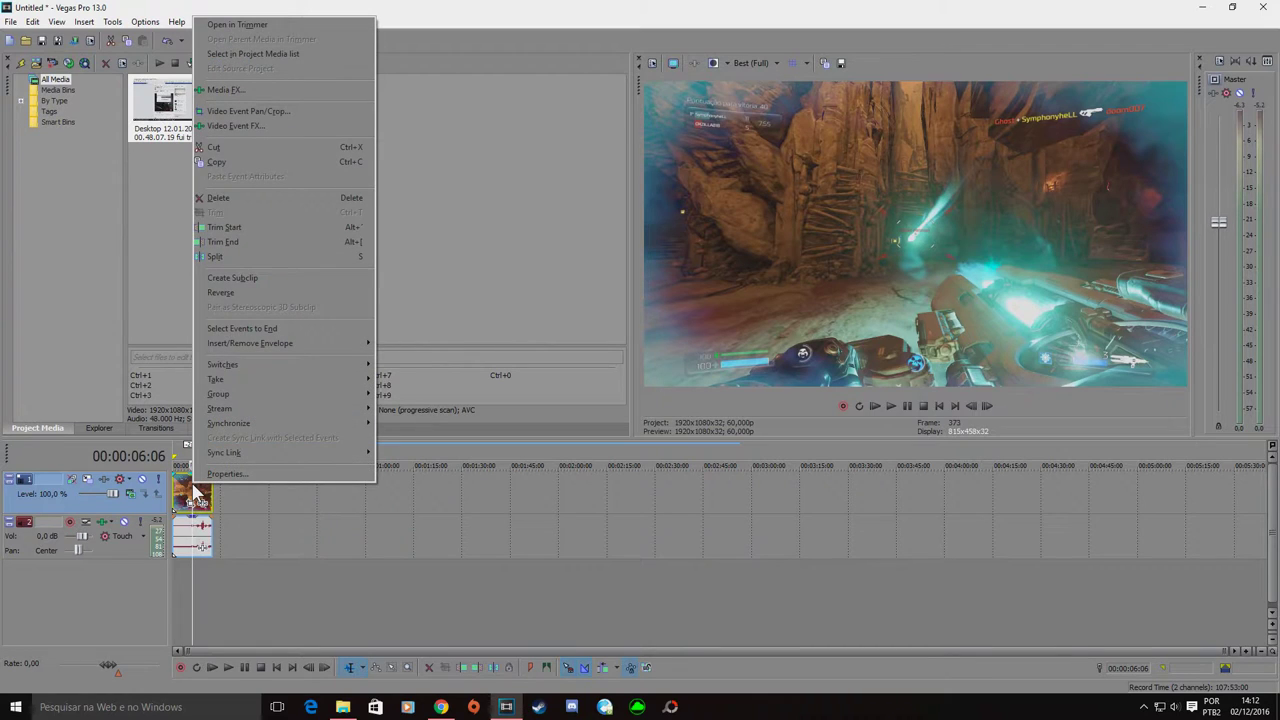
left_click(243, 470)
left_click(540, 280)
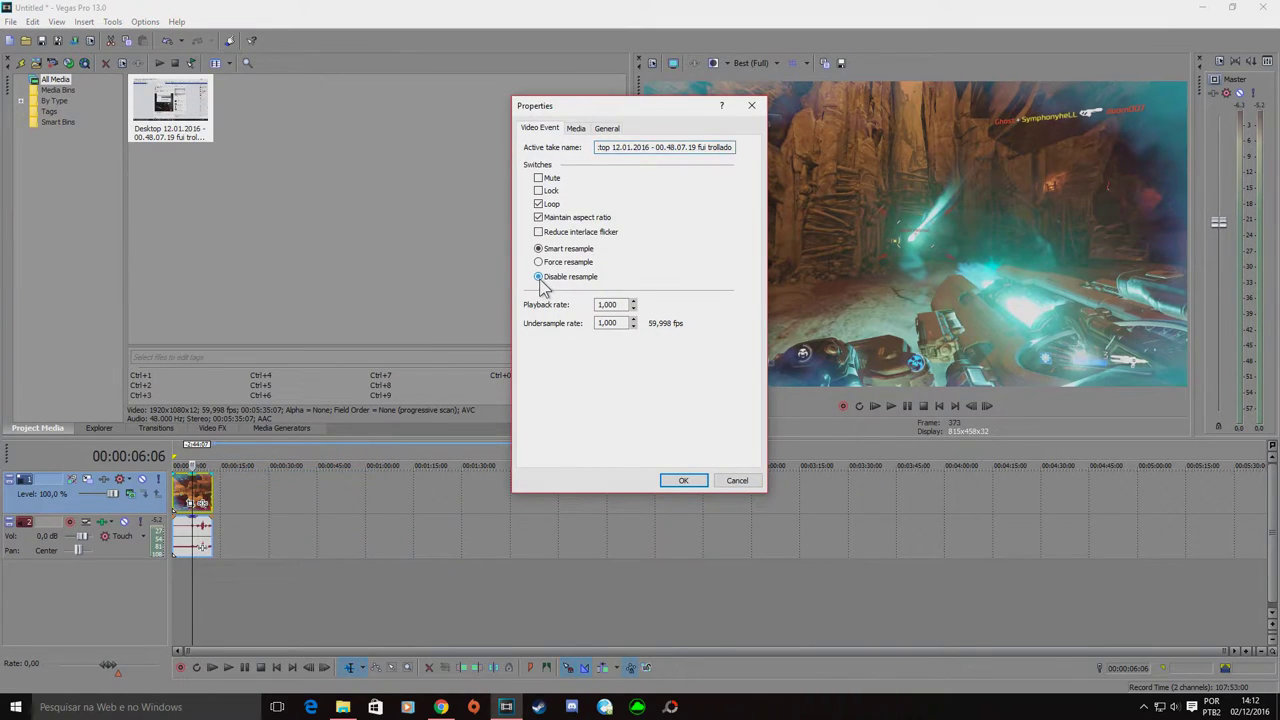
left_click(539, 217)
left_click(676, 480)
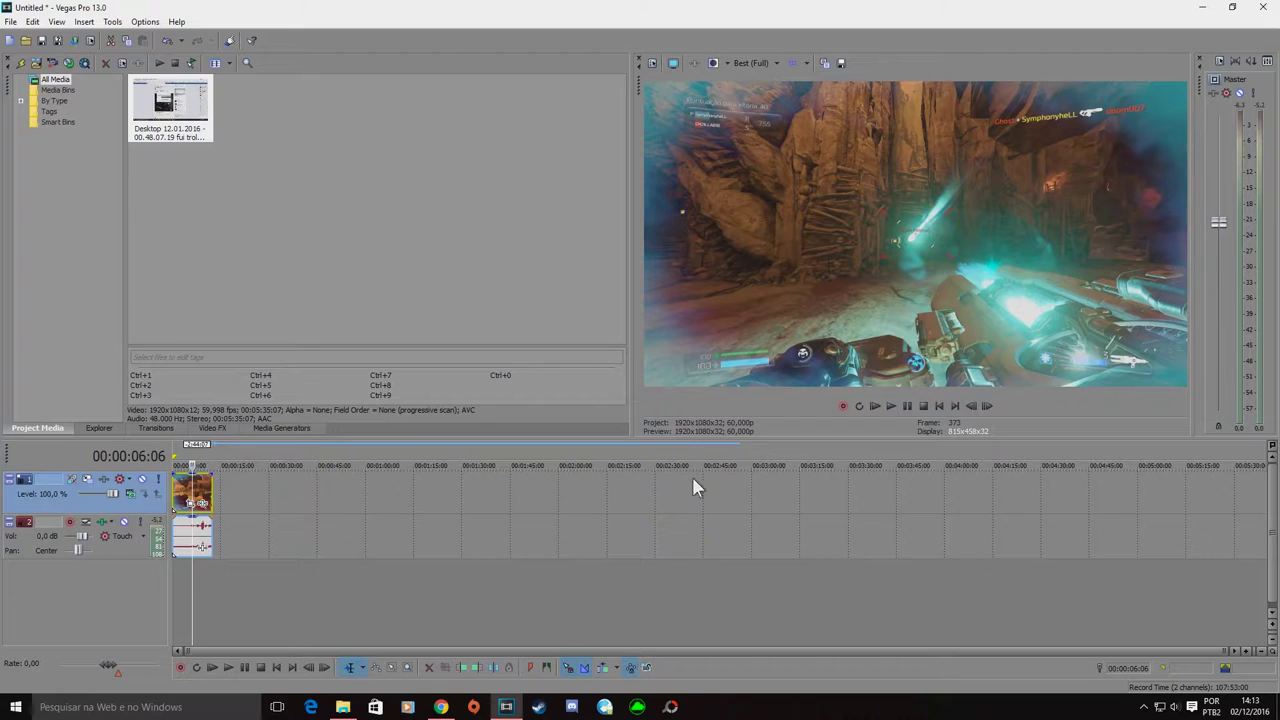
Return to the project start, then choose the "HD 1080-60i SymphonyheLL" render template and open its custom settings.
left_click(939, 406)
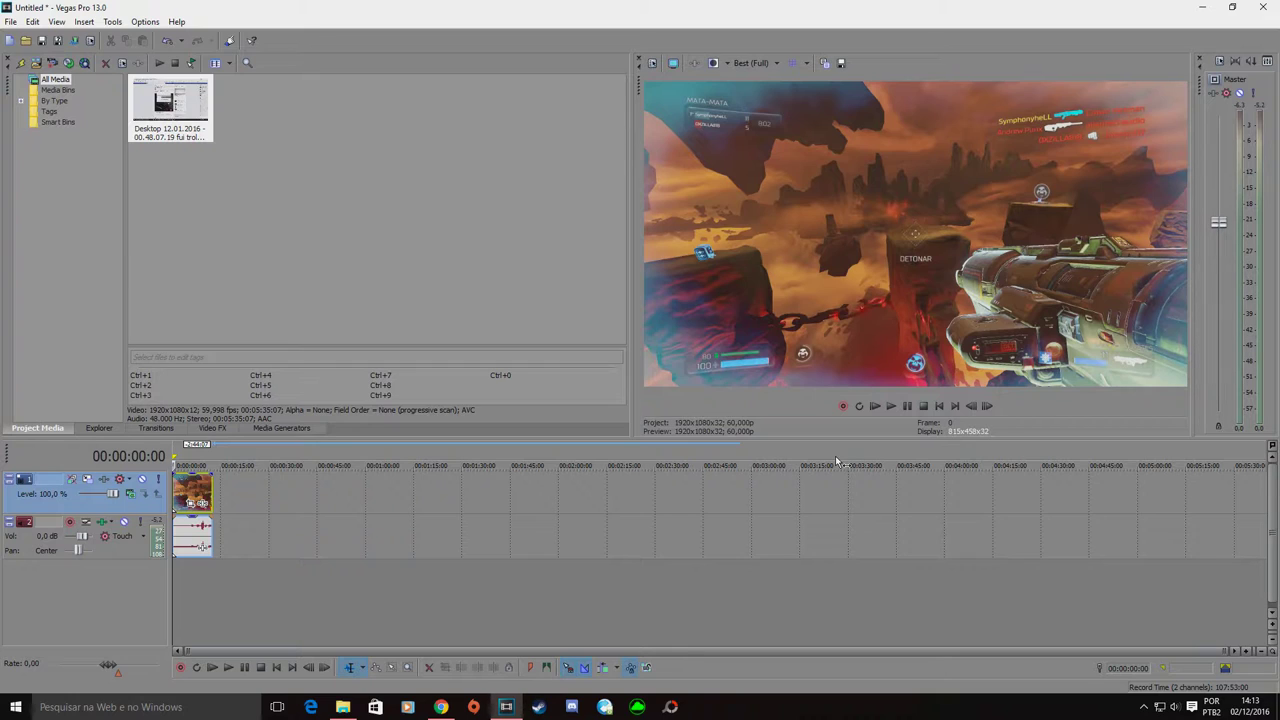
left_click(10, 21)
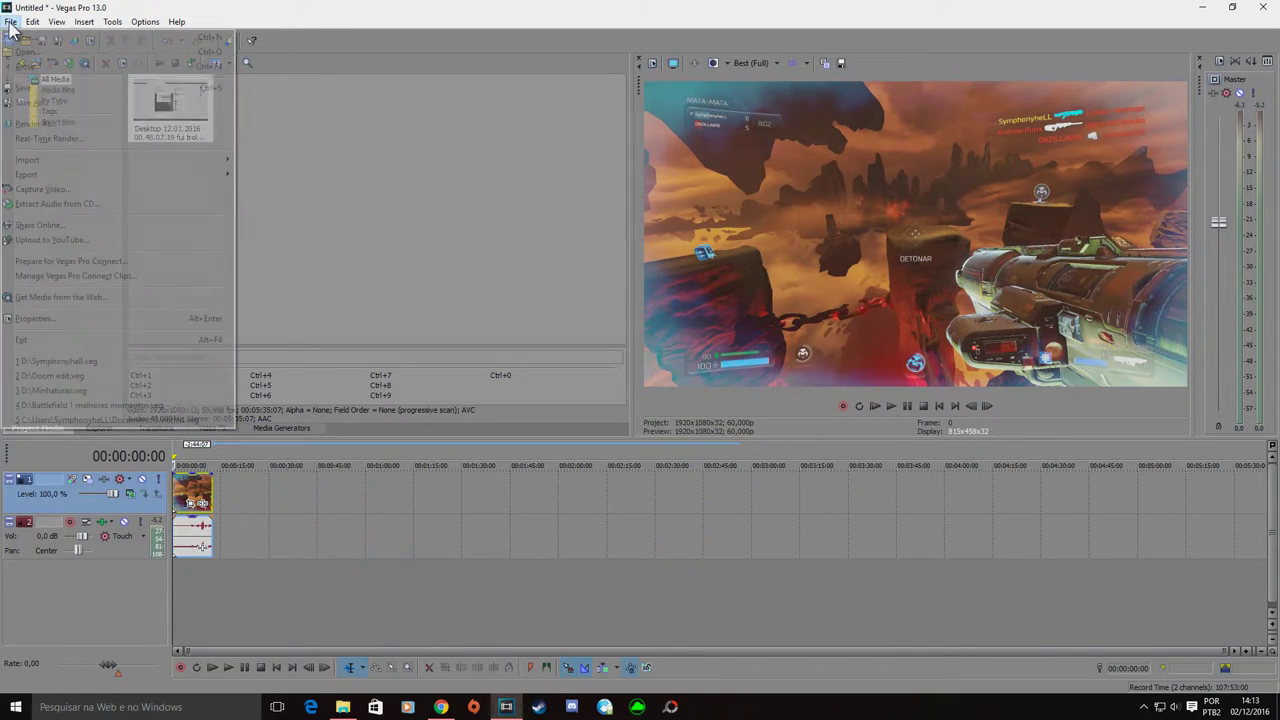
left_click(35, 124)
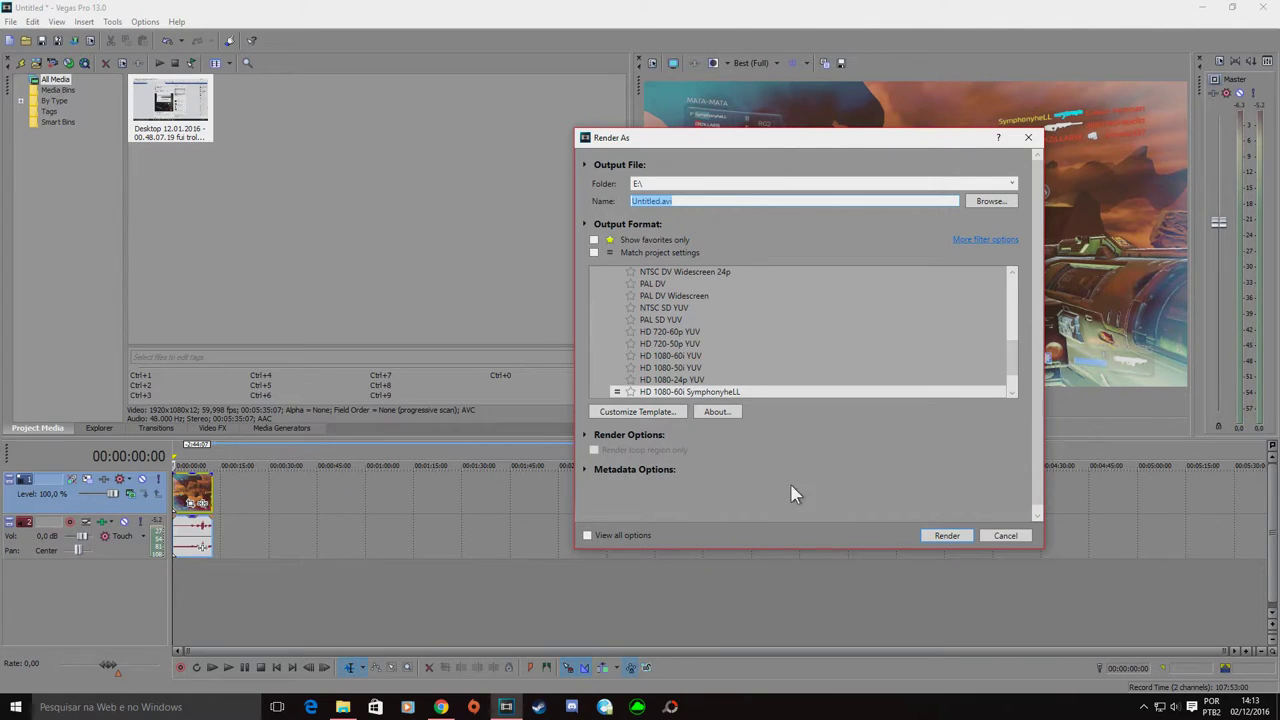
left_click_drag(1011, 342, 1016, 374)
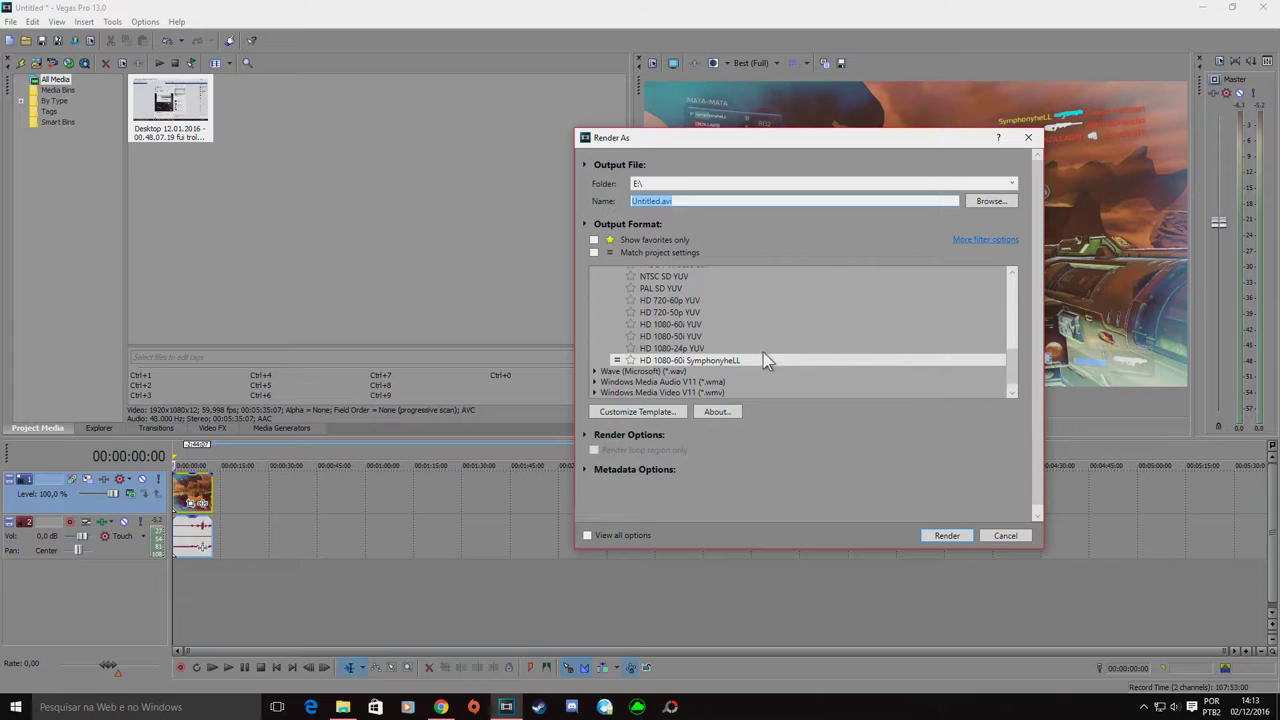
left_click(659, 323)
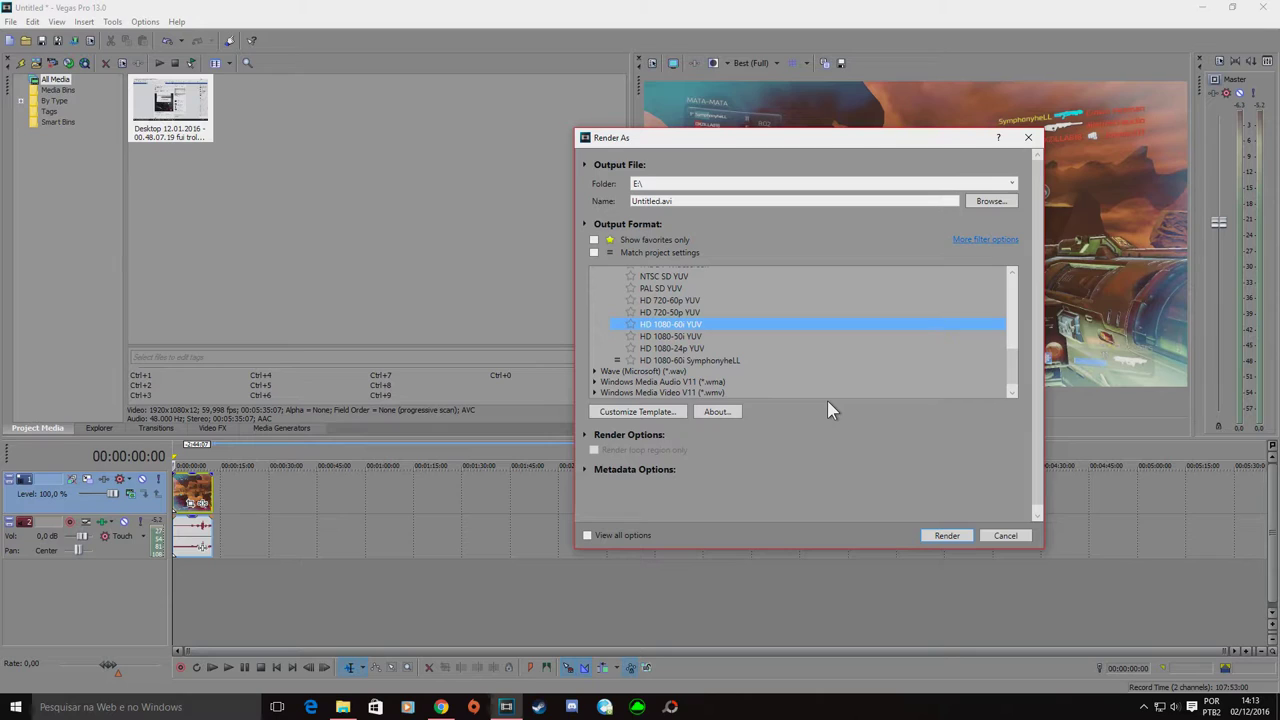
left_click(666, 360)
left_click(636, 413)
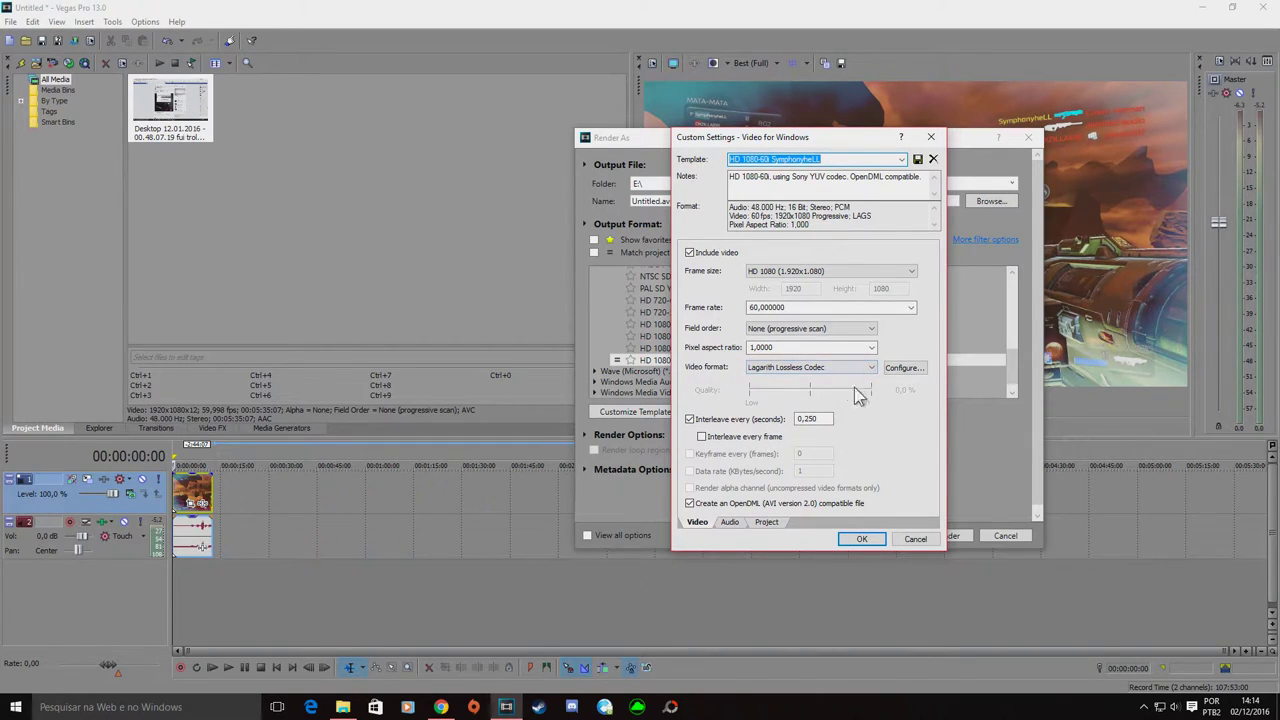
Review the video format choices, keep Lagarith Lossless Codec, and view the codec's download page in Chrome before returning to Vegas Pro.
left_click(858, 370)
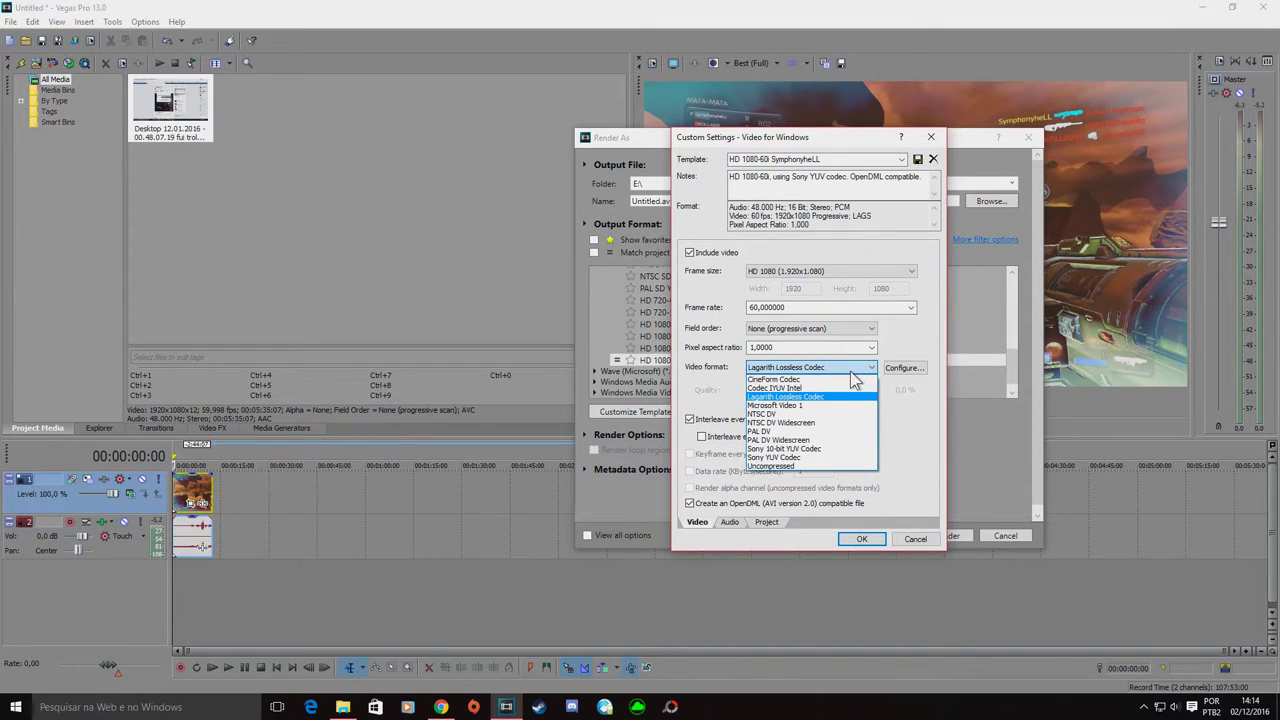
left_click(772, 398)
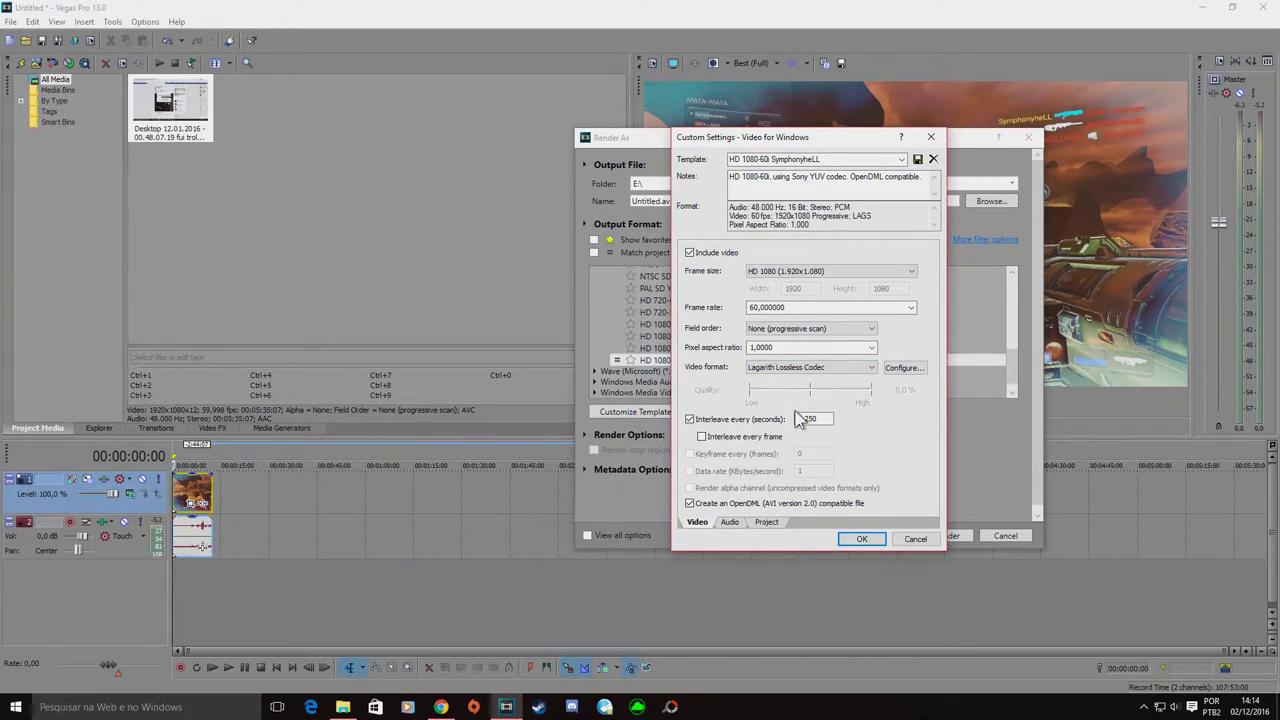
left_click(441, 707)
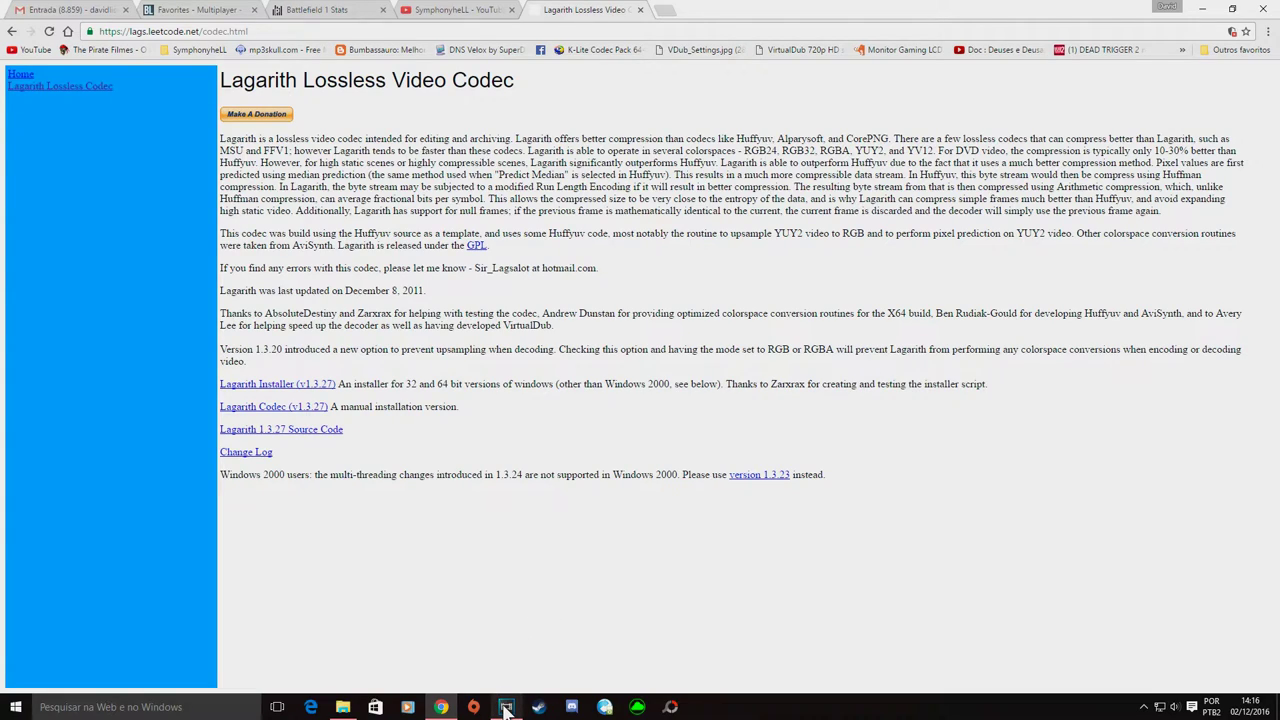
mouse_move(506, 707)
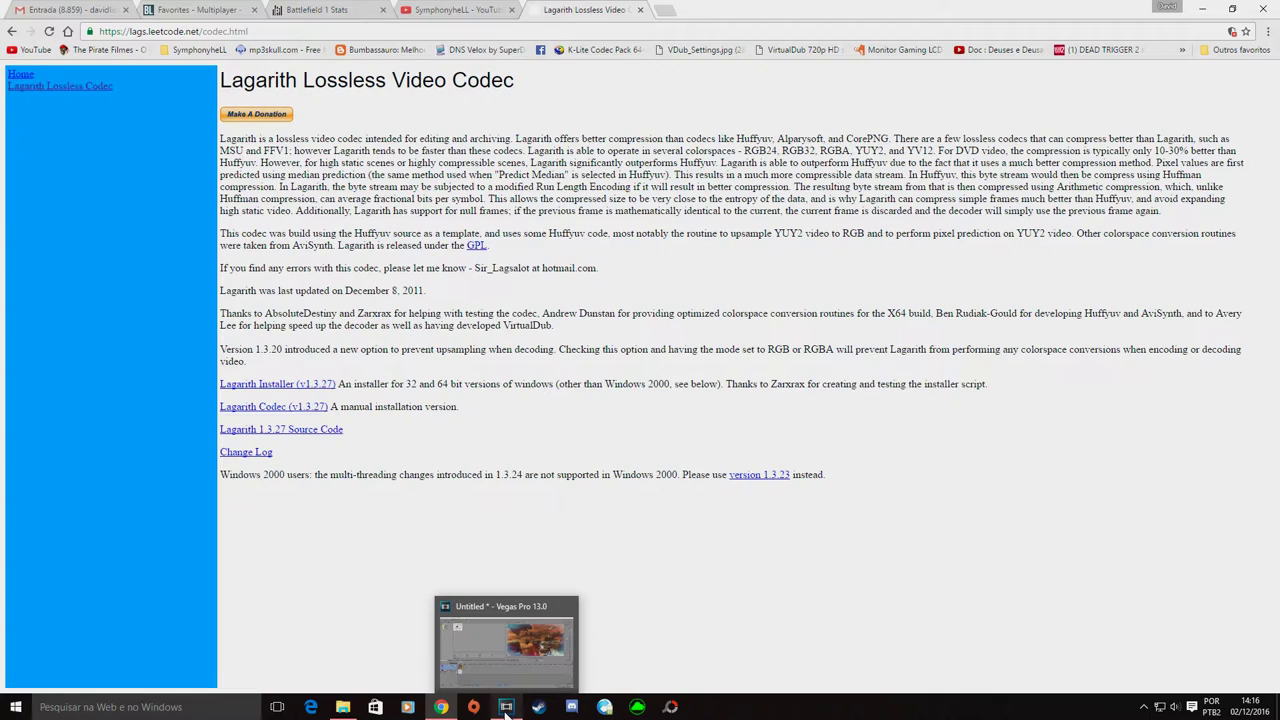
left_click(506, 707)
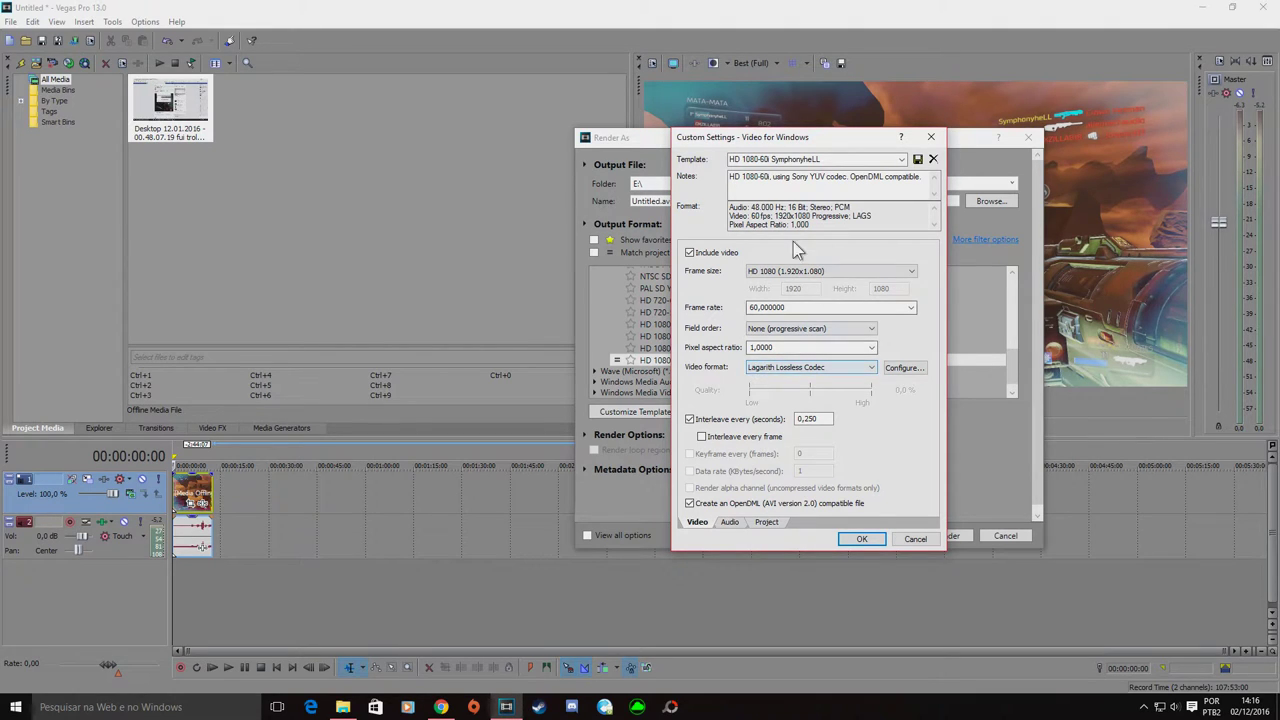
Set the video format to Lagarith Lossless Codec, accept the codec's configuration with all its options off, and confirm the custom render settings.
left_click(836, 368)
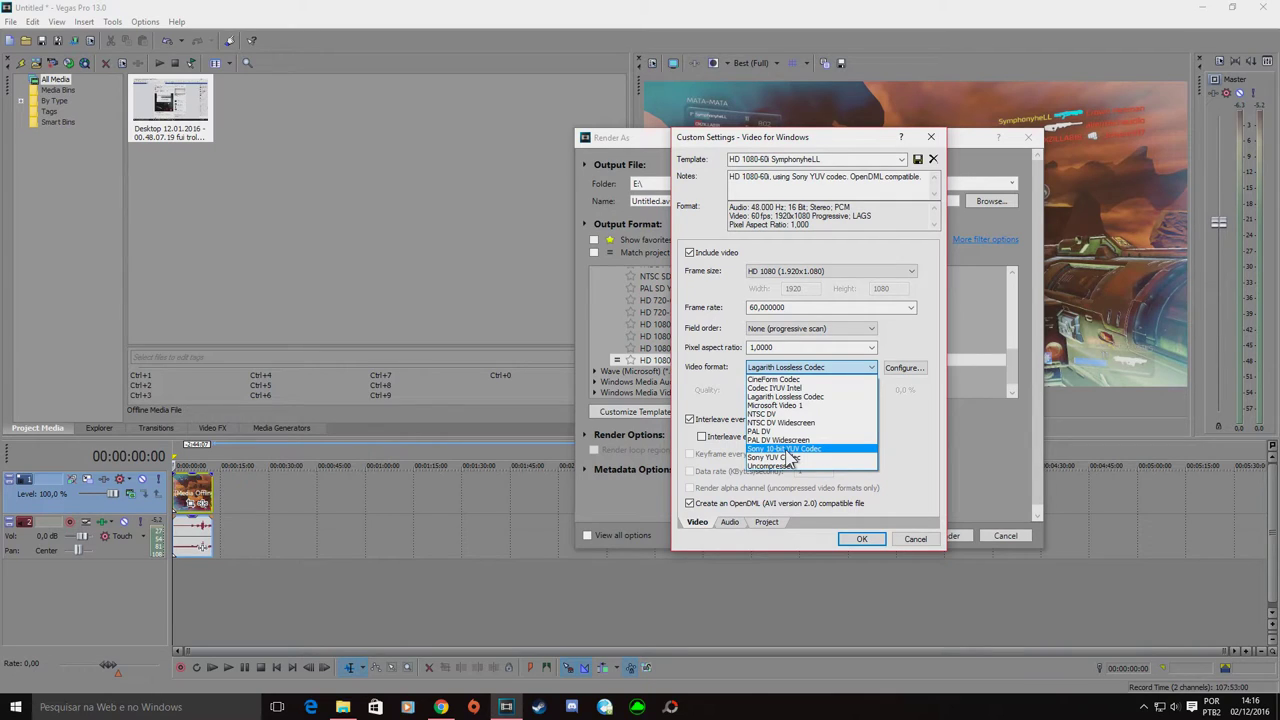
left_click(781, 397)
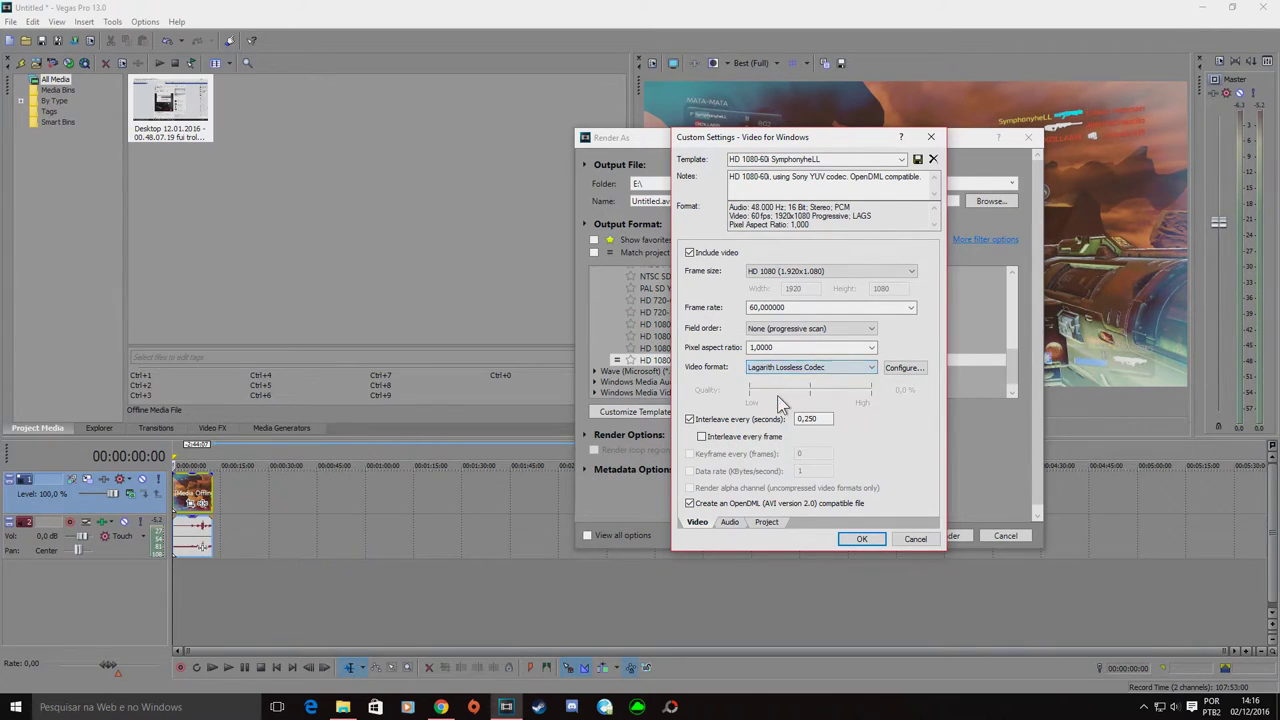
left_click(903, 370)
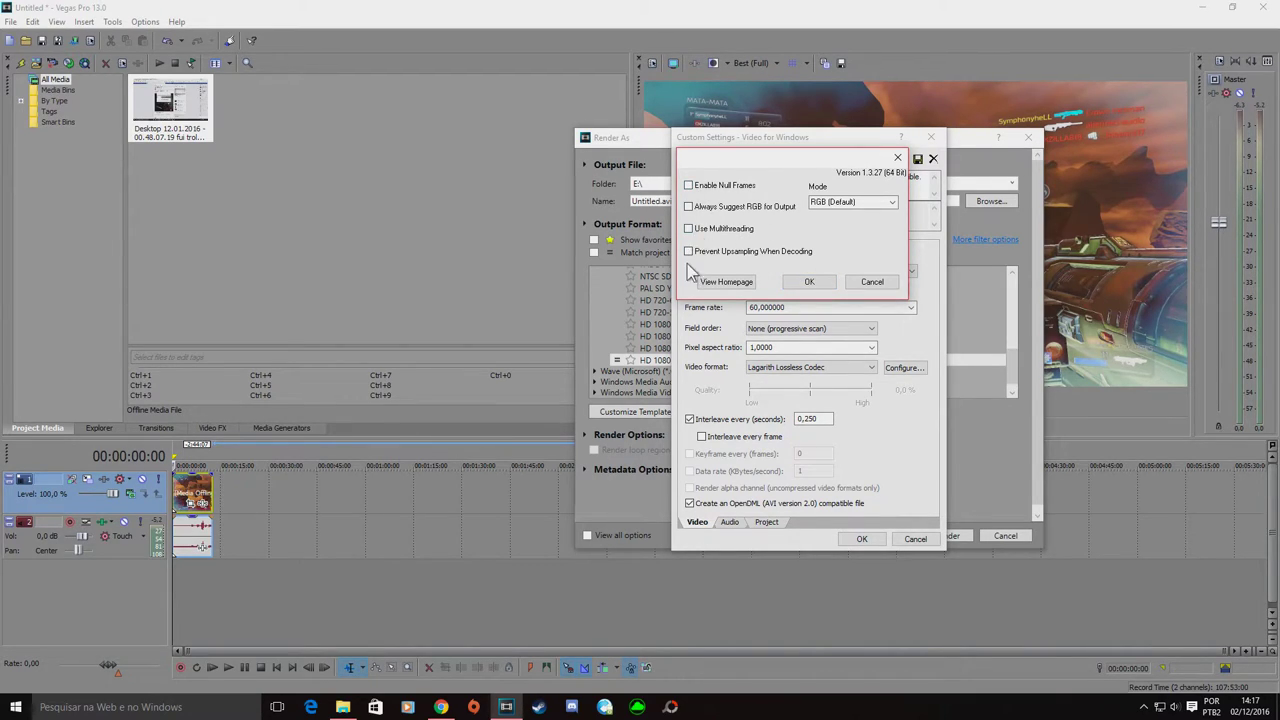
left_click(807, 283)
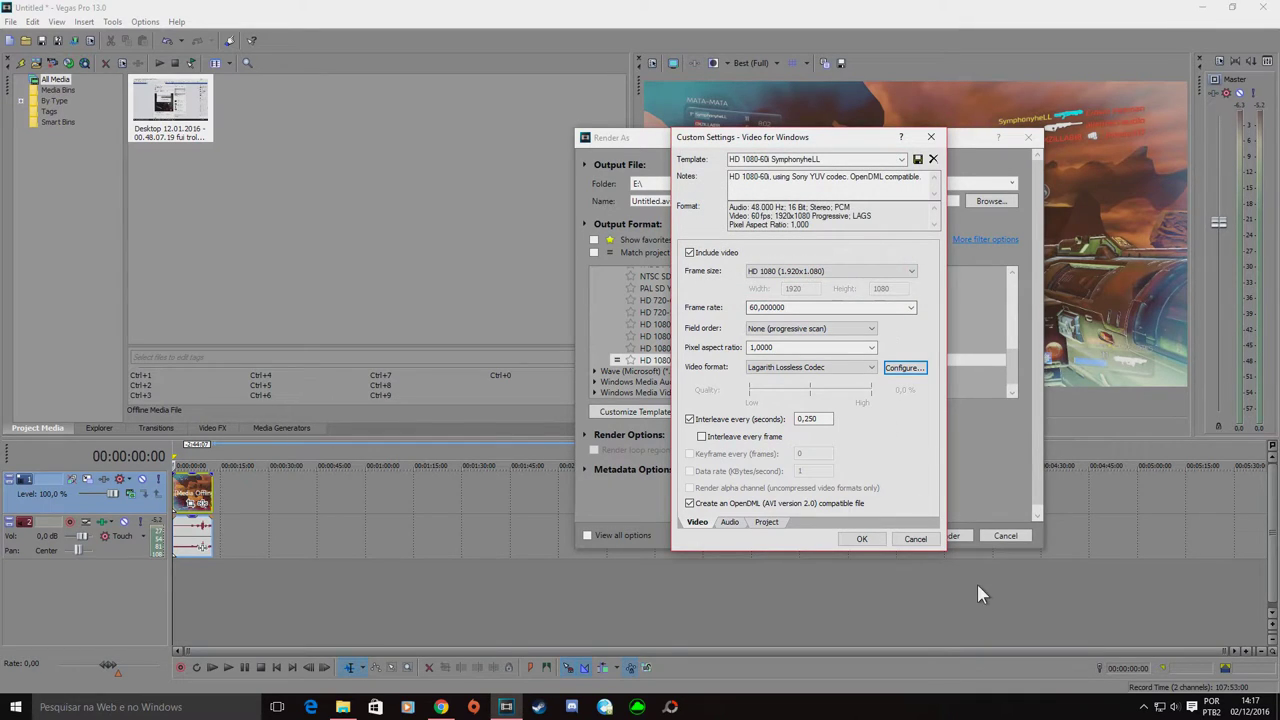
left_click(863, 539)
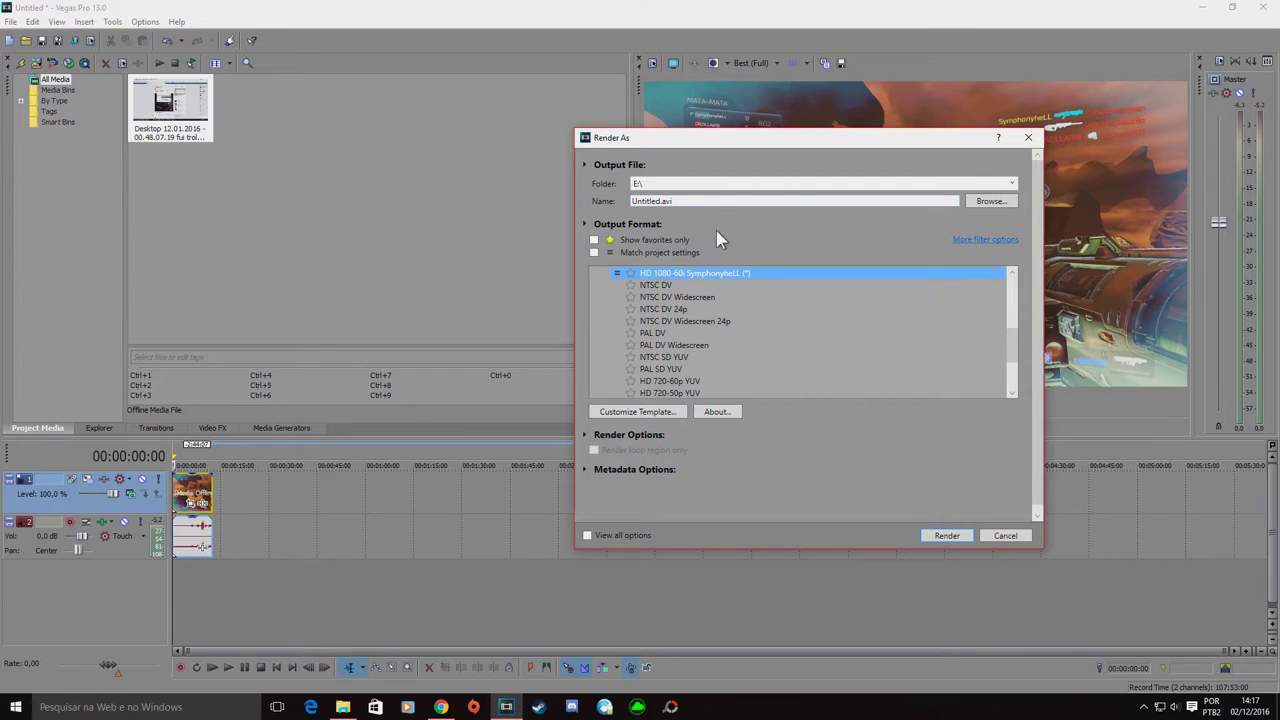
Render the project to E:\ under the name test.avi and open the output folder.
left_click(660, 201)
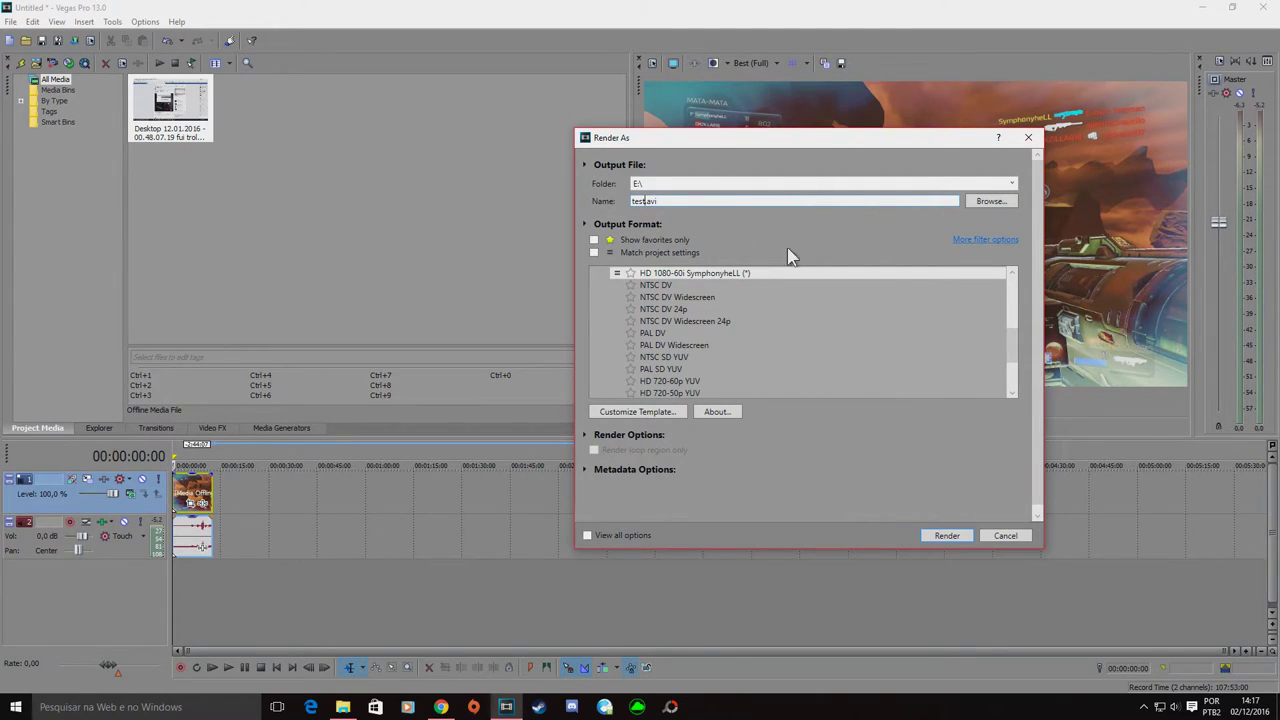
left_click(947, 536)
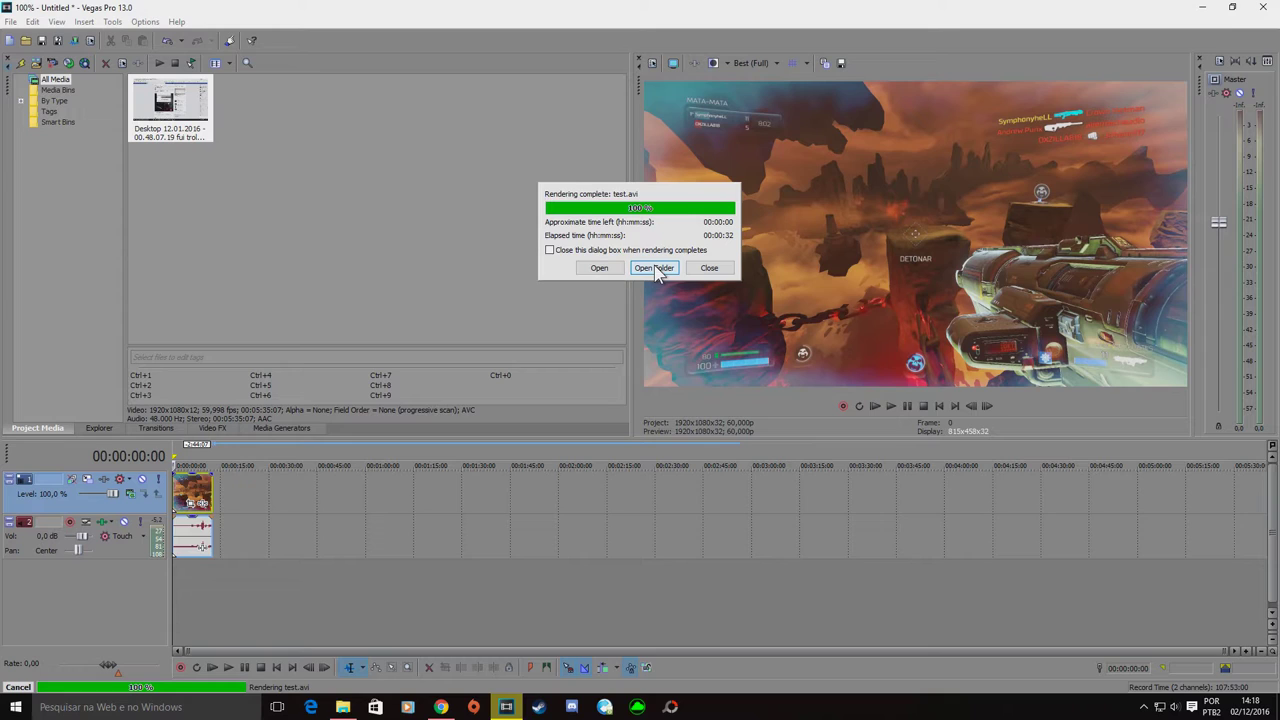
left_click(655, 269)
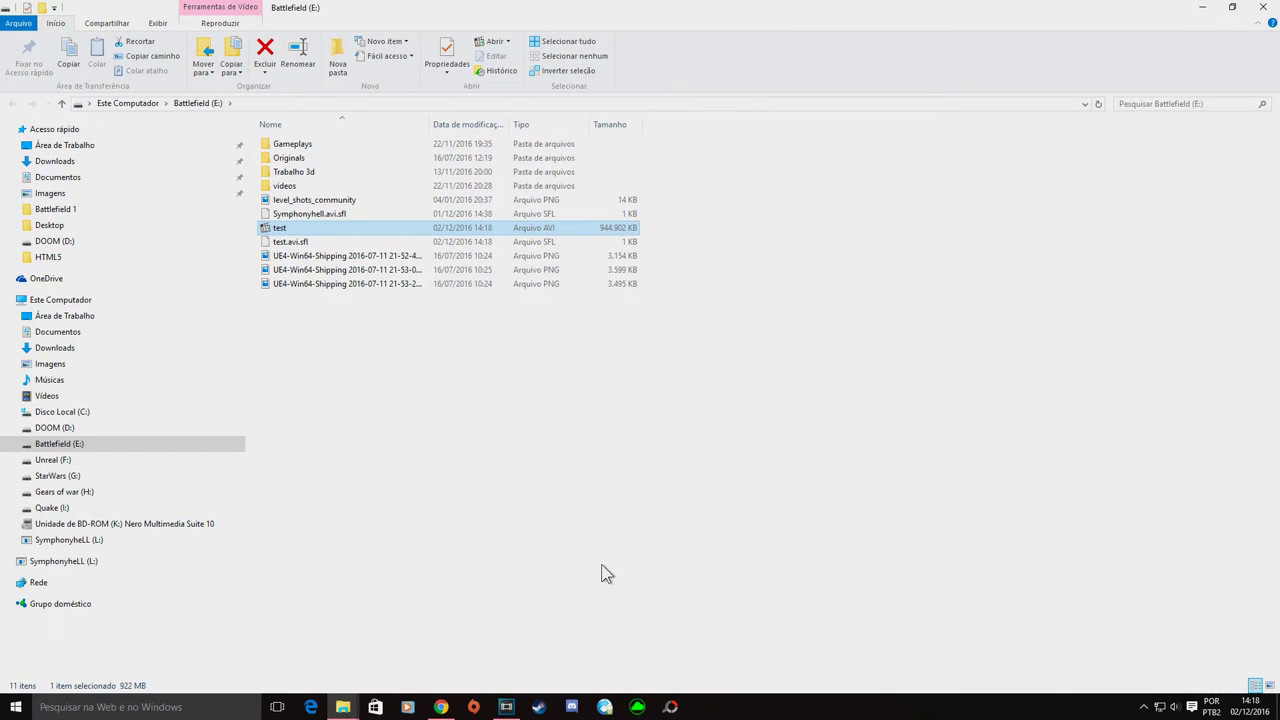
Switch to Chrome, search for "any video converter" in a new tab, and open the Any Video Converter Free product page.
left_click(441, 707)
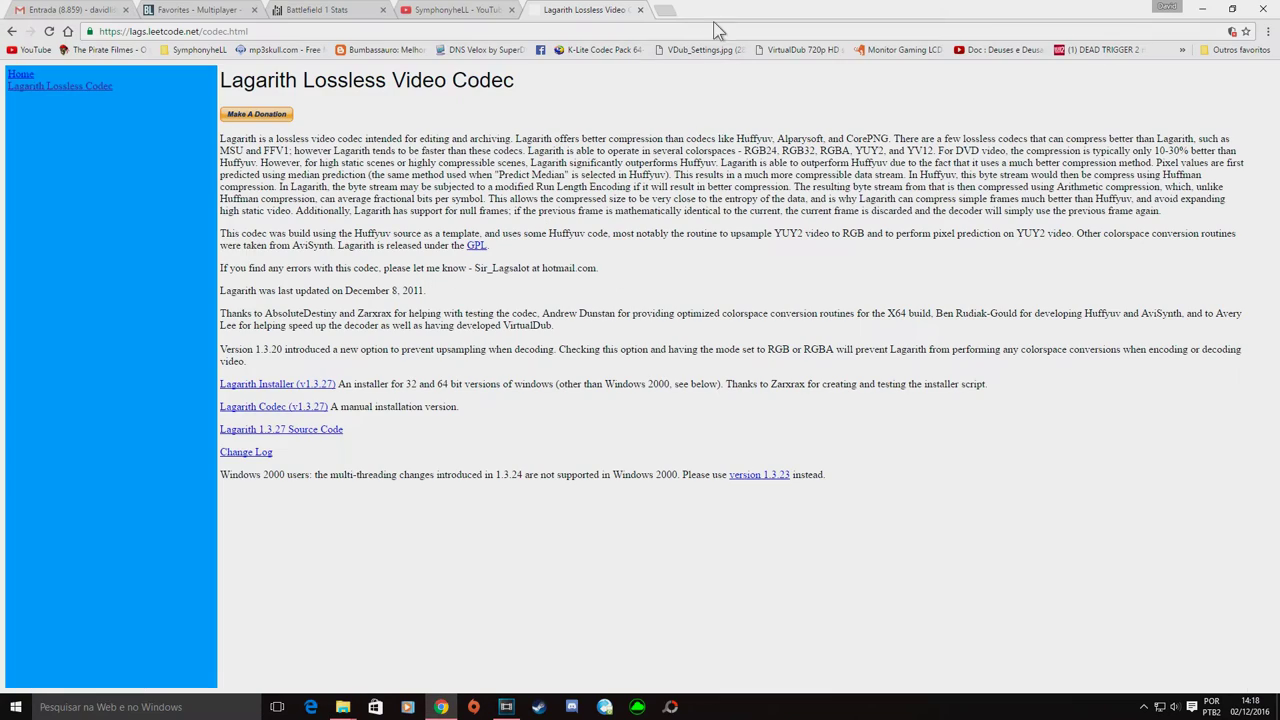
left_click(660, 10)
type("any viude")
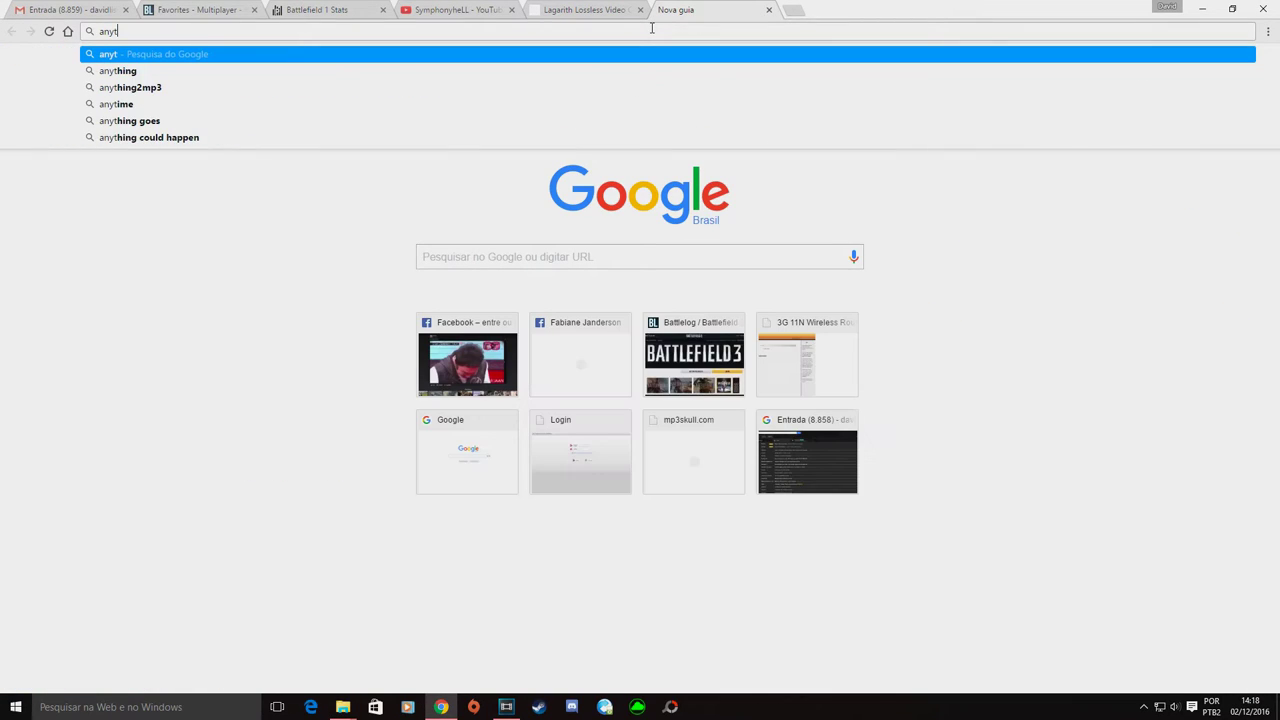
key("BackSpace")
type("deo converter")
key("Return")
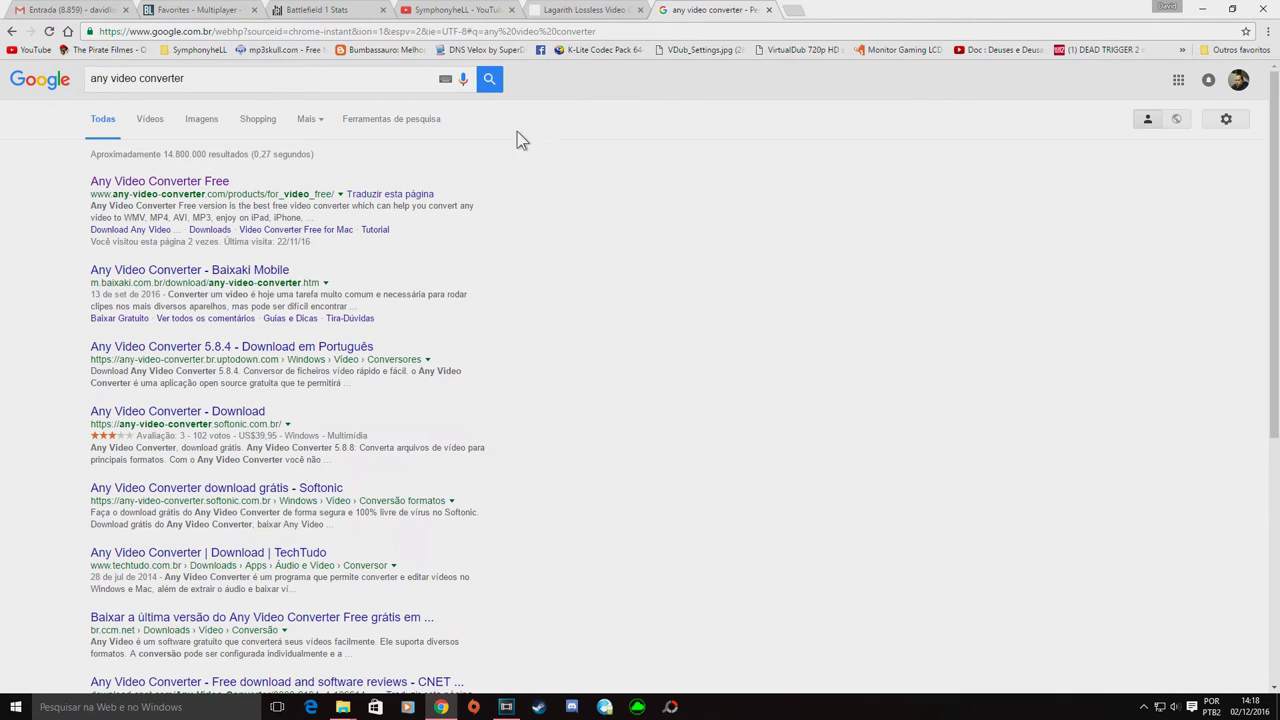
left_click(149, 185)
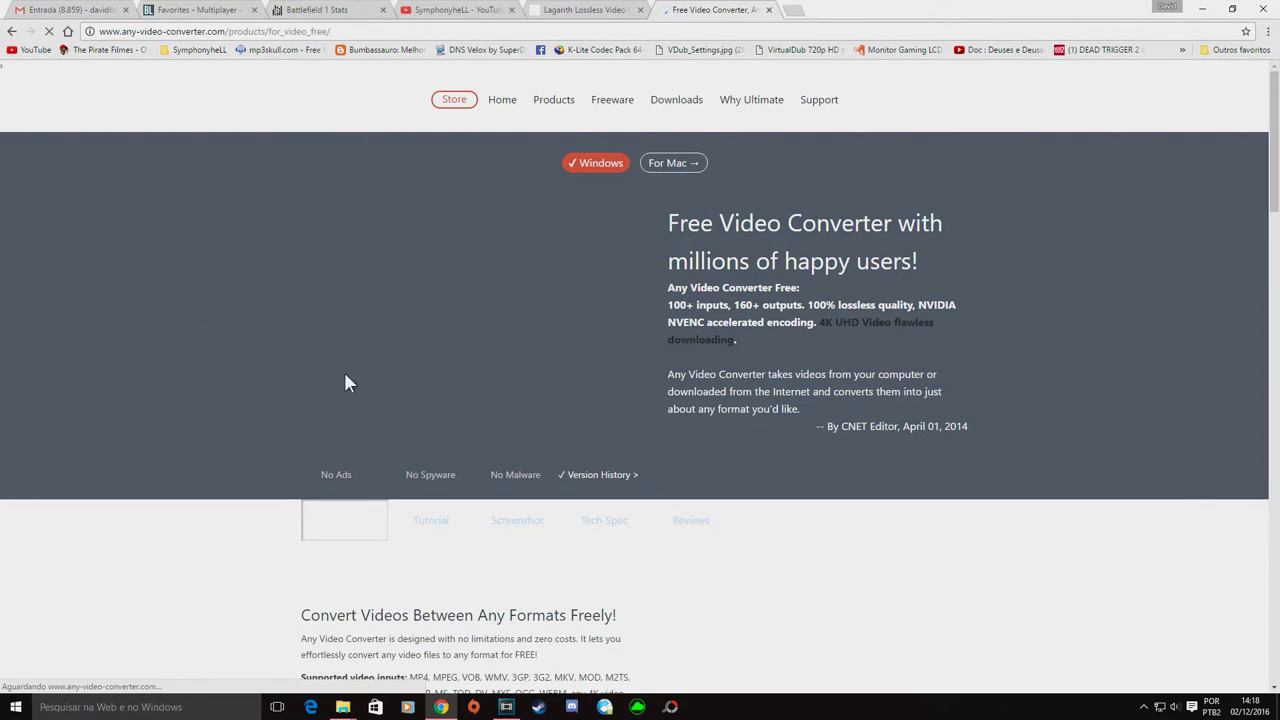
scroll(143, 463, "down", 2)
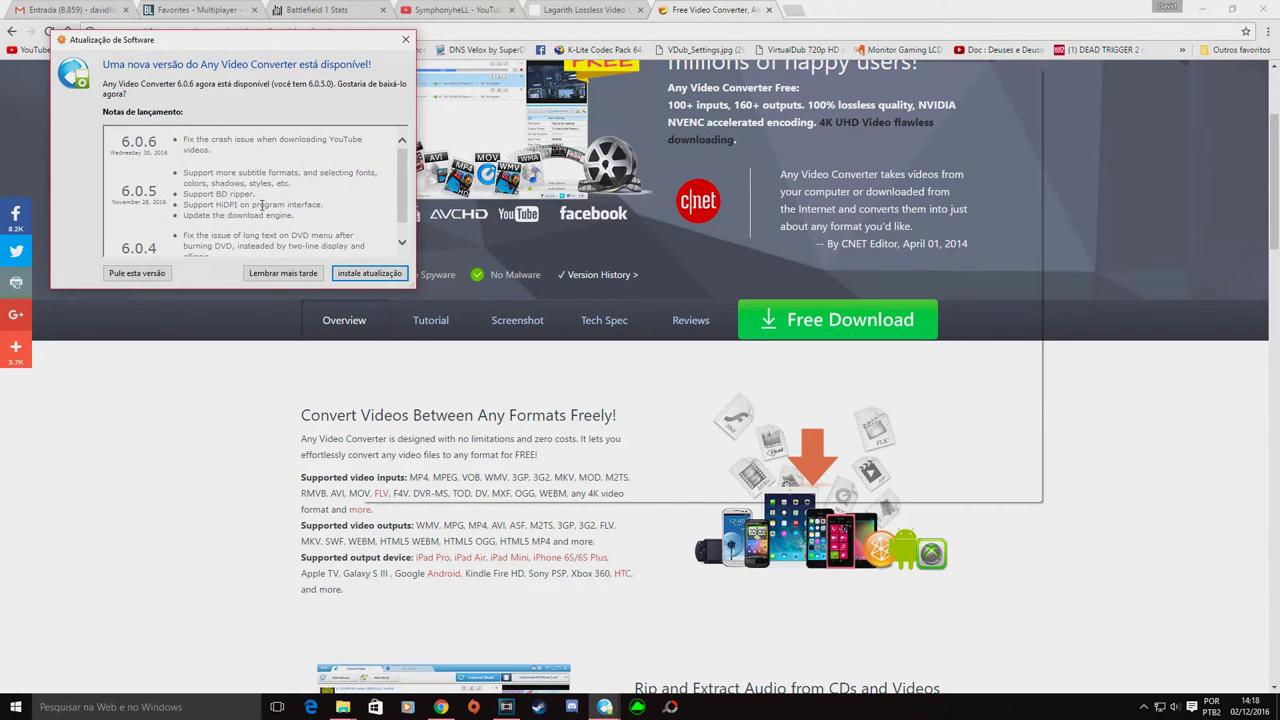
In Any Video Converter, postpone the software update and add the rendered test video from drive E: to the conversion list.
left_click(268, 274)
left_click_drag(793, 70, 732, 174)
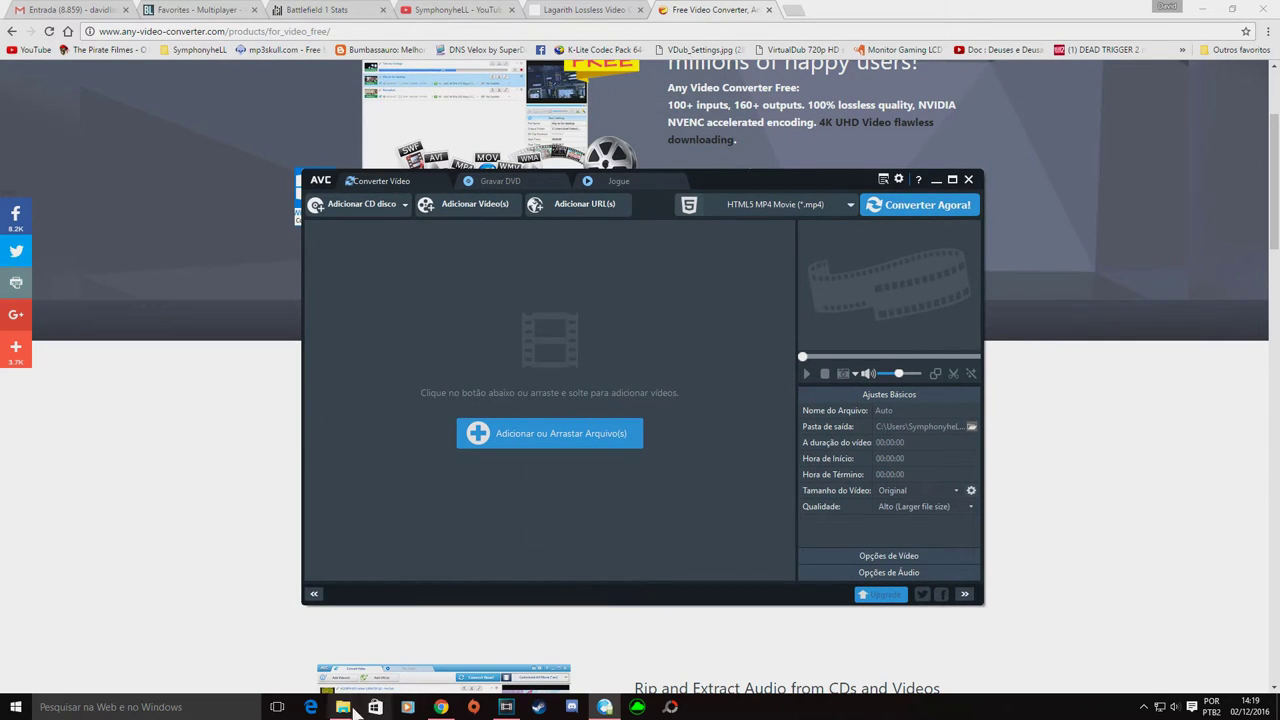
mouse_move(345, 707)
left_click(410, 648)
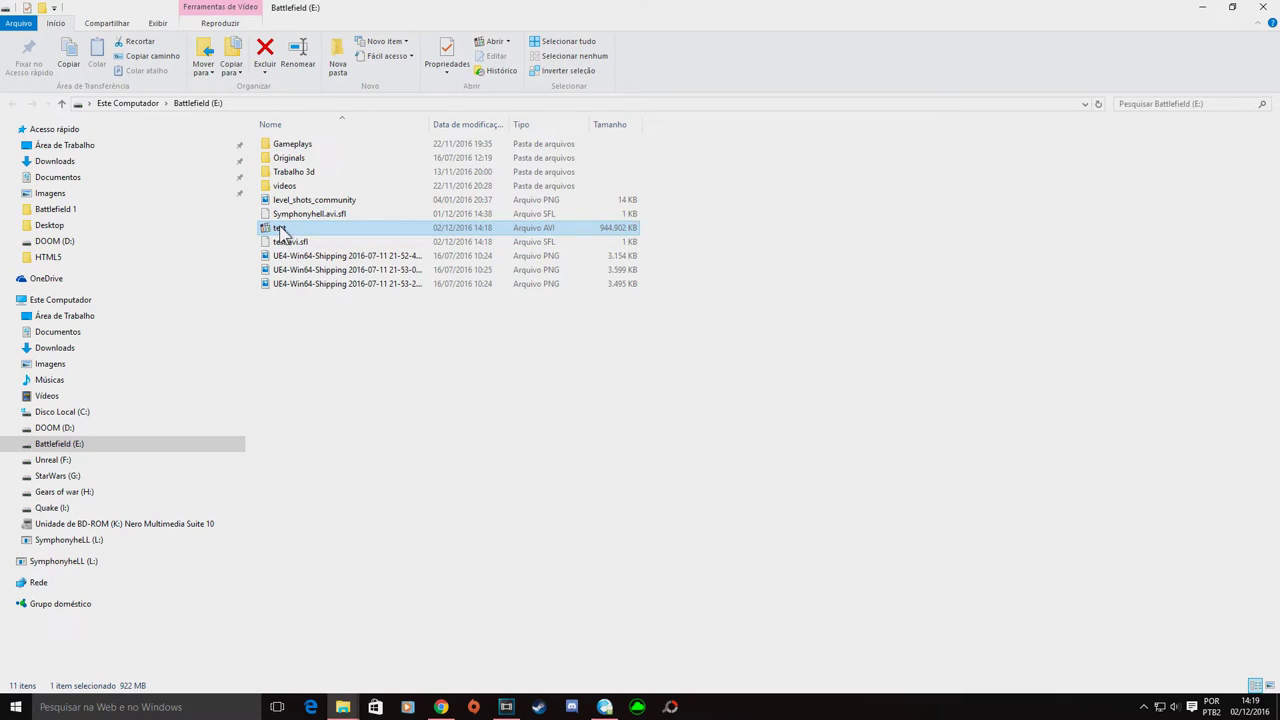
left_click_drag(282, 232, 537, 349)
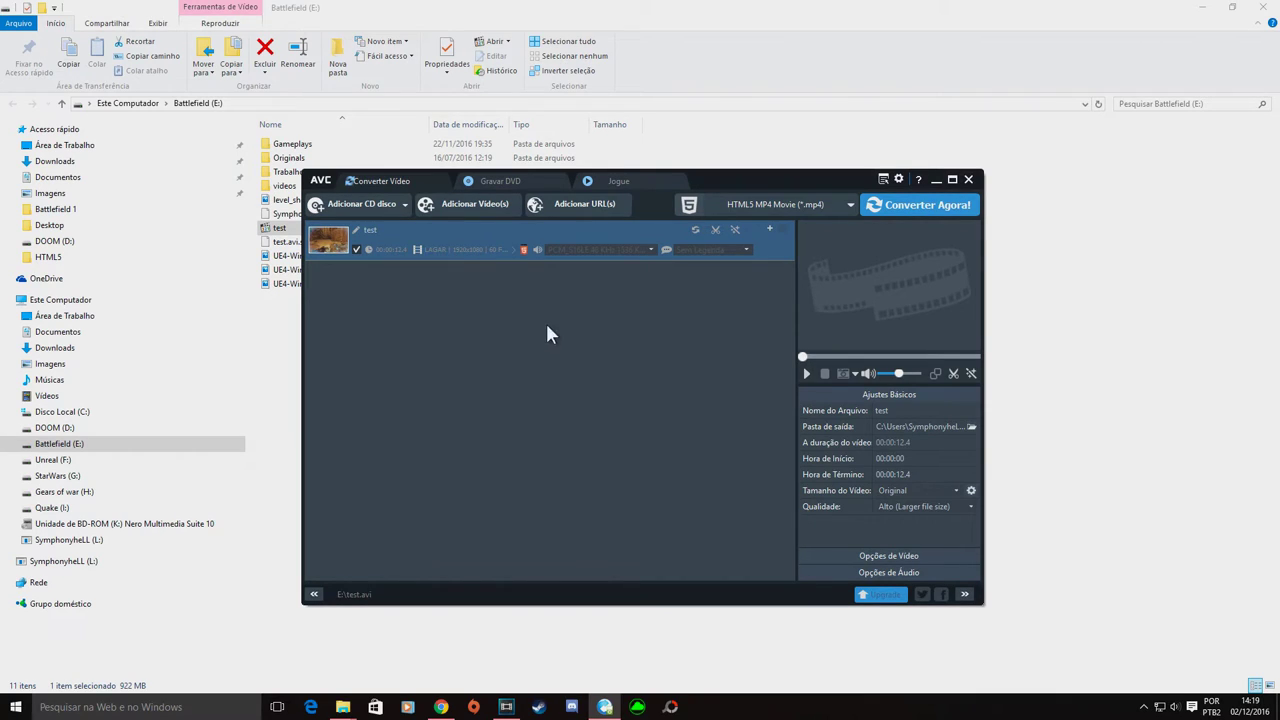
Browse the output profiles for the test video in the all-devices, Apple and Sony PlayStation categories.
left_click(849, 205)
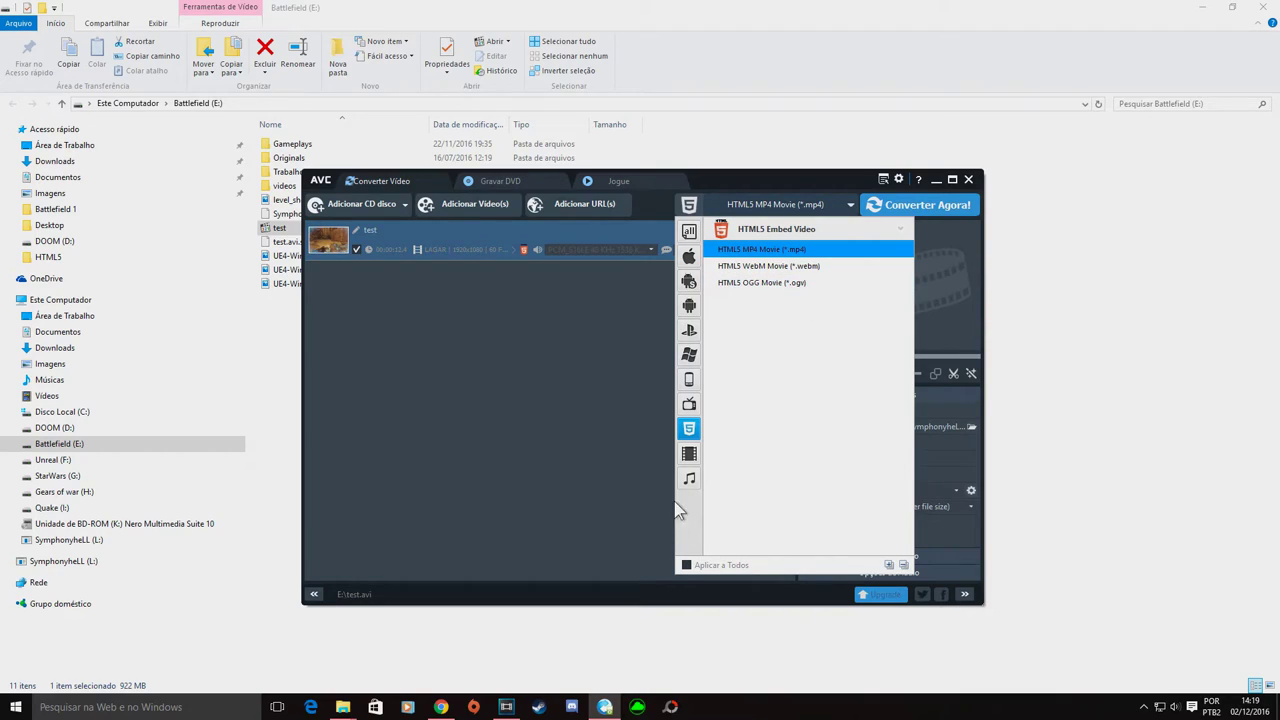
left_click(689, 231)
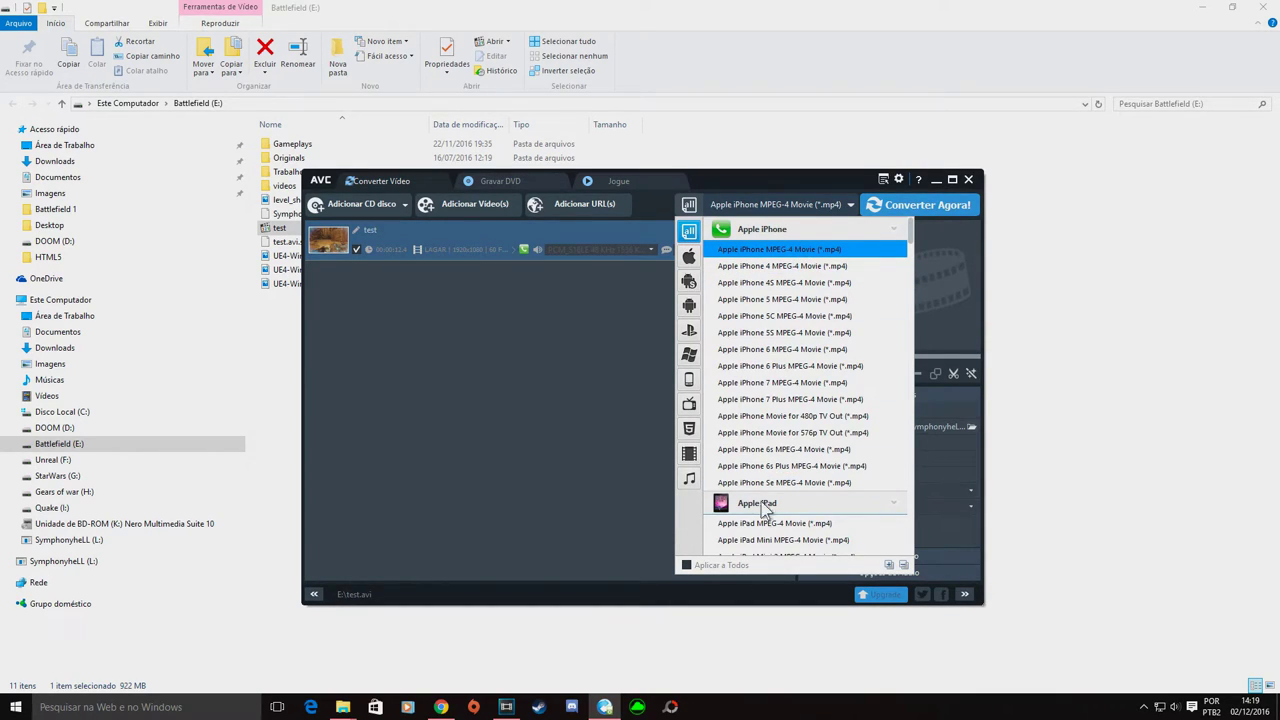
left_click(689, 258)
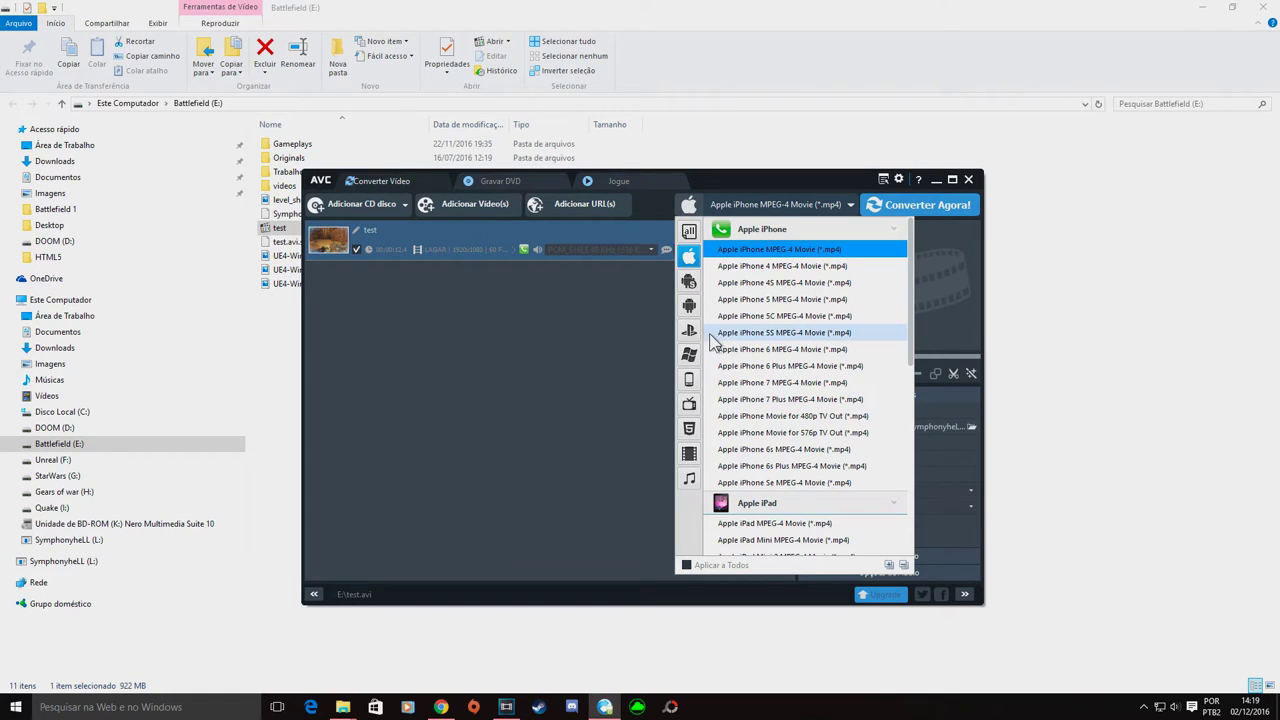
left_click(689, 330)
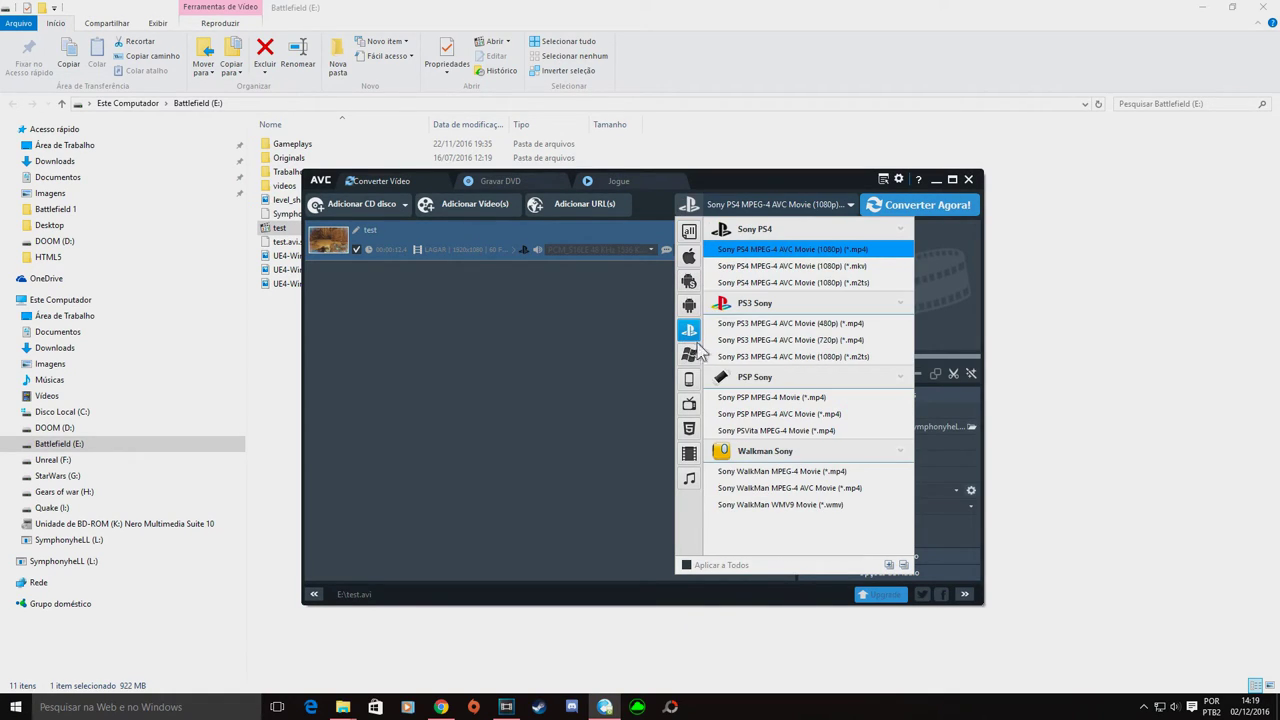